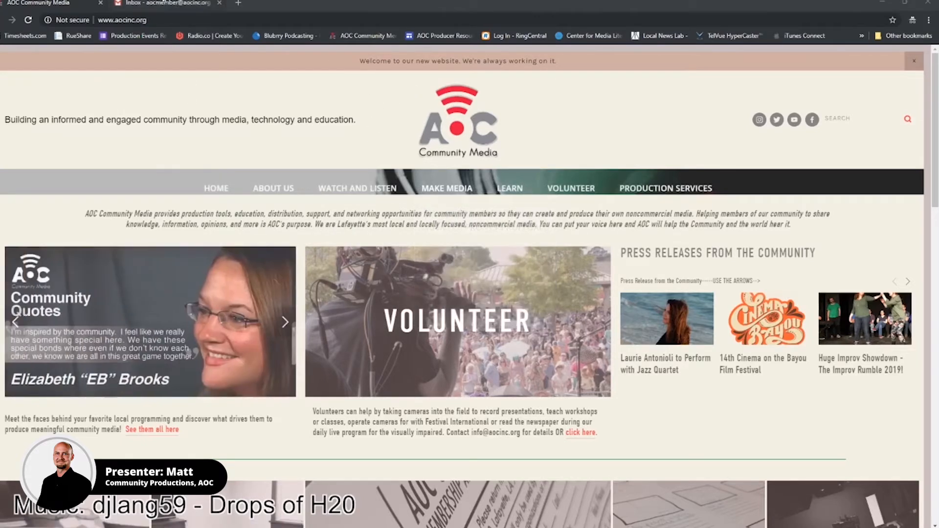
# - Open the Member Invite email from AOC Community Media in the Gmail inbox
pyautogui.click(171, 2)
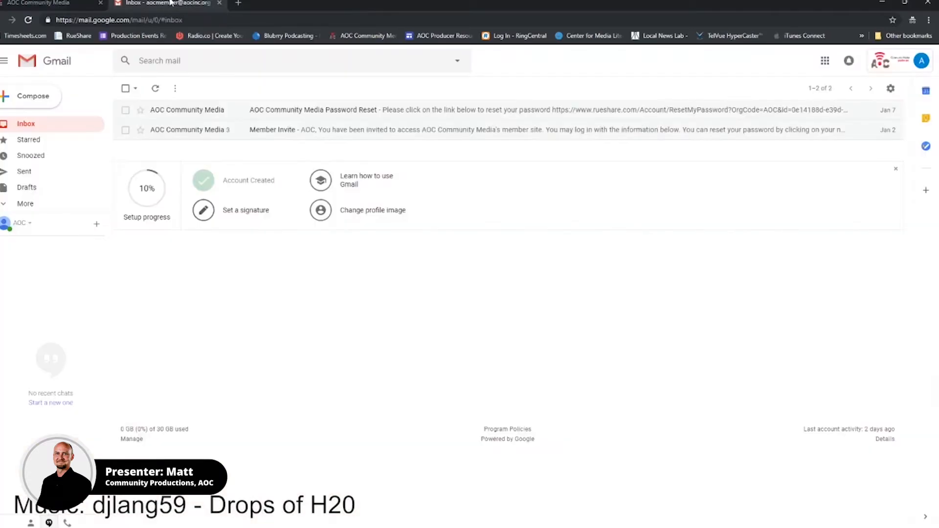
pyautogui.click(298, 134)
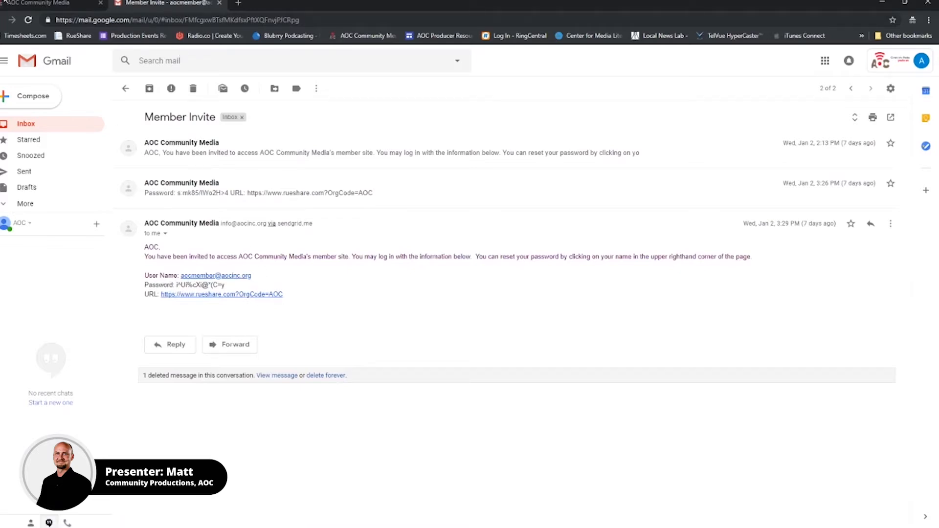
# - Return to the AOC Community Media website and open the RueShare login page from its Make Media section
pyautogui.click(49, 3)
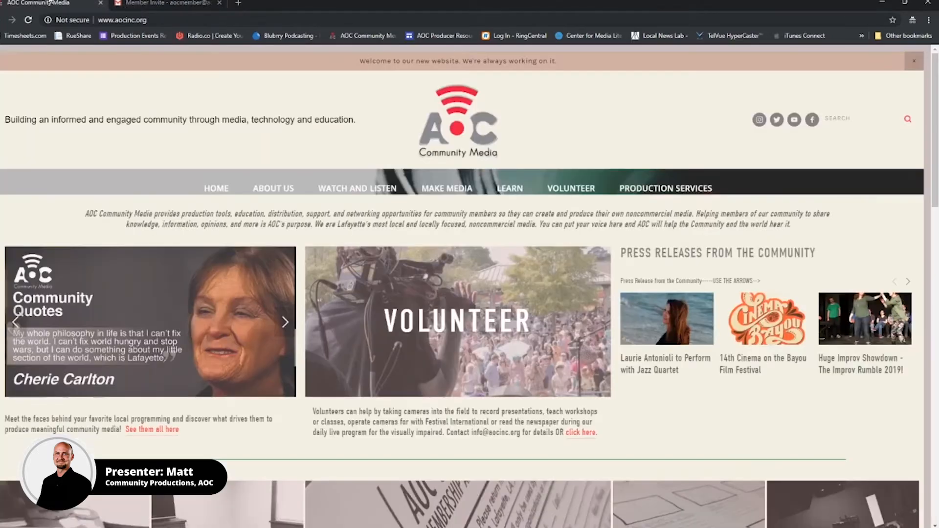
pyautogui.moveTo(456, 193)
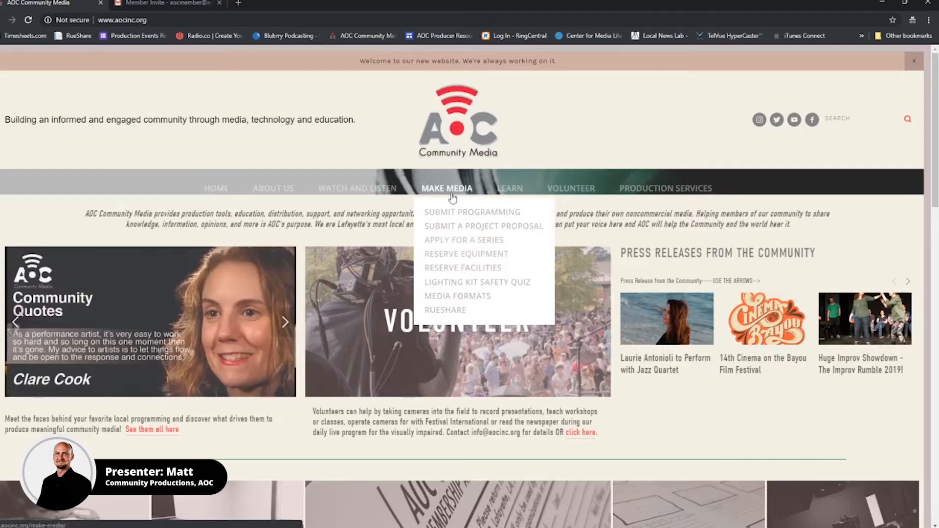
pyautogui.click(454, 310)
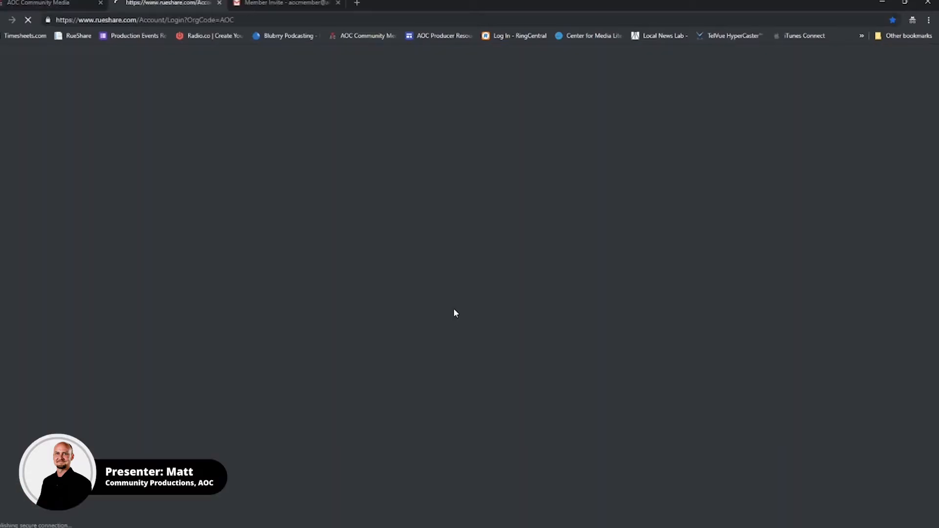
# - Log in to RueShare with the member's user name and account password
pyautogui.scroll(-3, 147, 250)
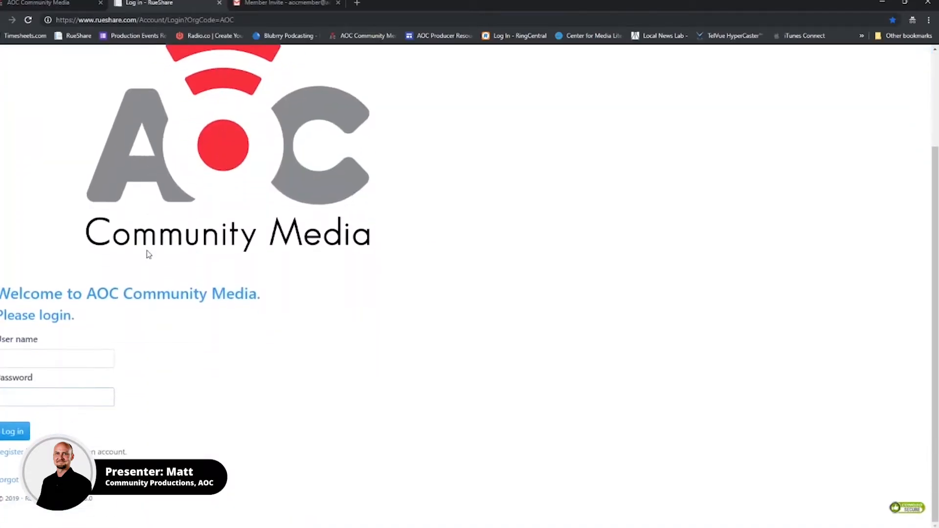
pyautogui.click(43, 361)
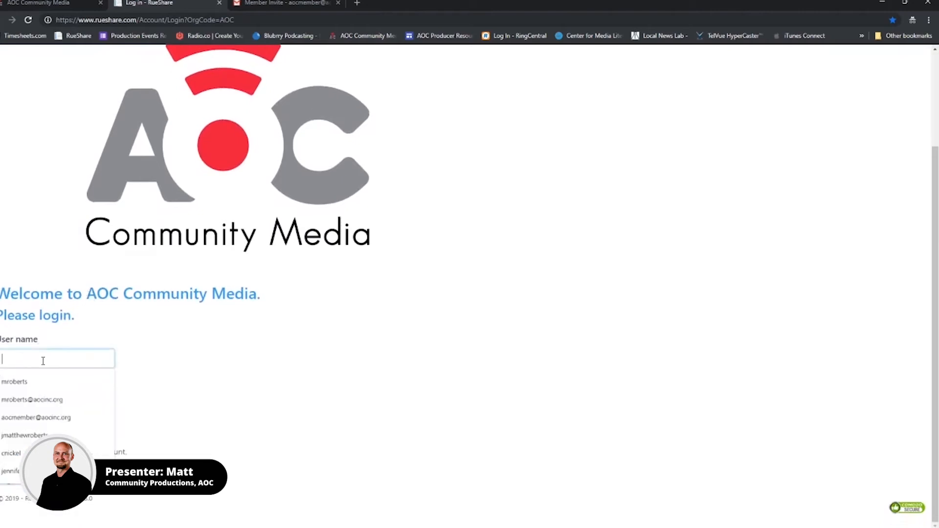
pyautogui.click(67, 418)
pyautogui.click(15, 401)
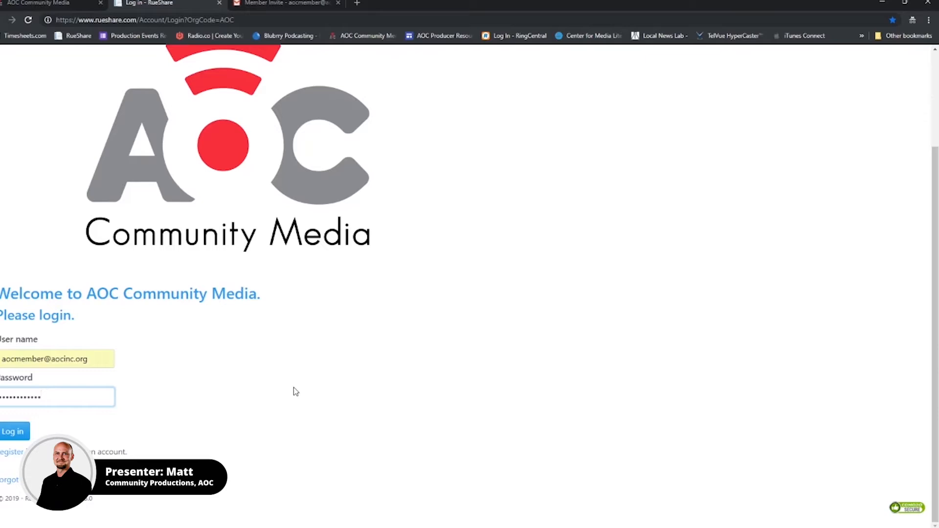
pyautogui.click(21, 429)
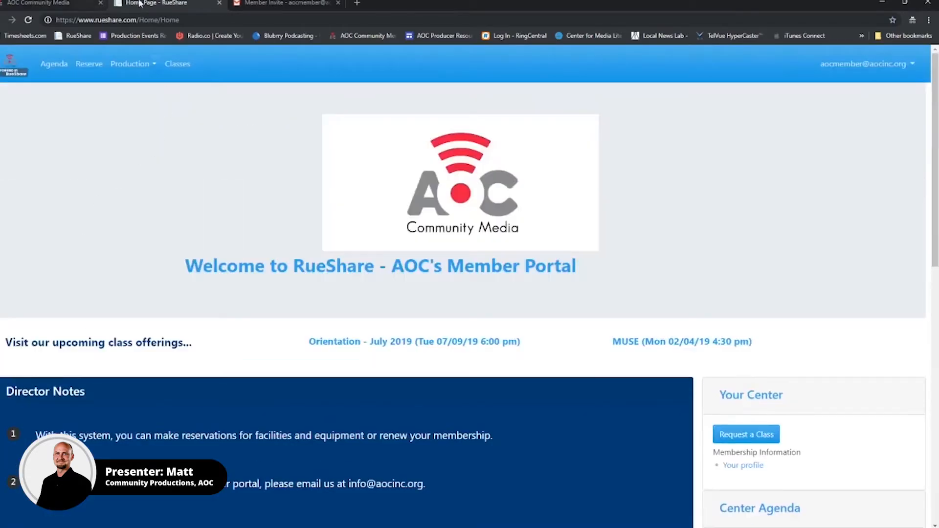
# - Highlight the password supplied in the Member Invite email, and return to the RueShare home page
pyautogui.click(315, 3)
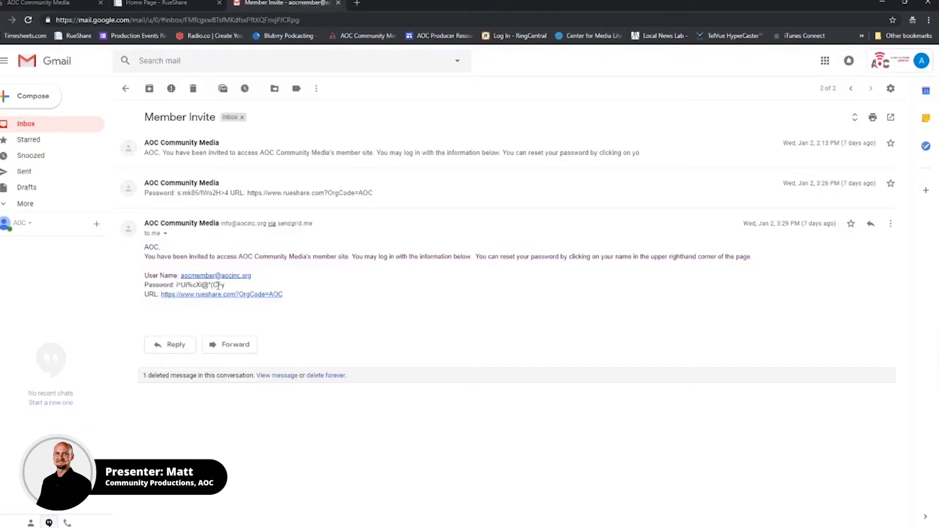
pyautogui.moveTo(224, 287); pyautogui.dragTo(170, 286)
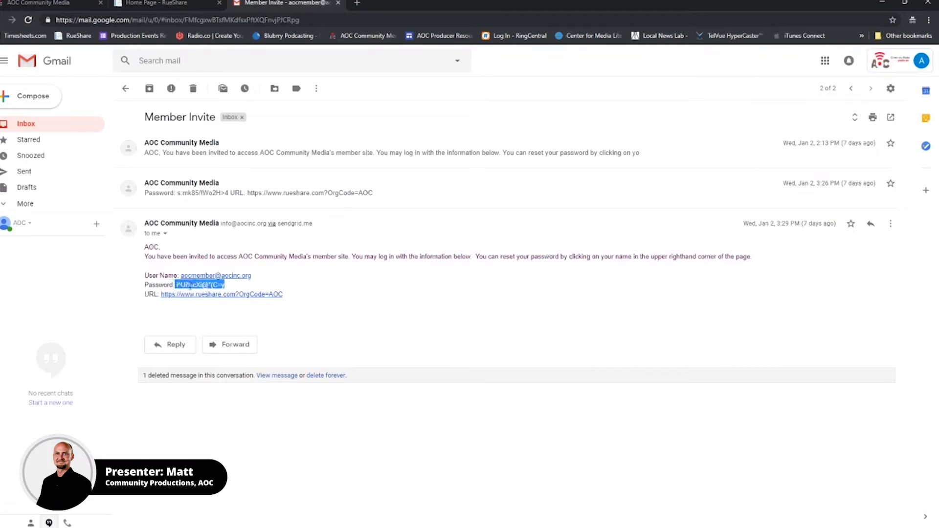
pyautogui.click(343, 292)
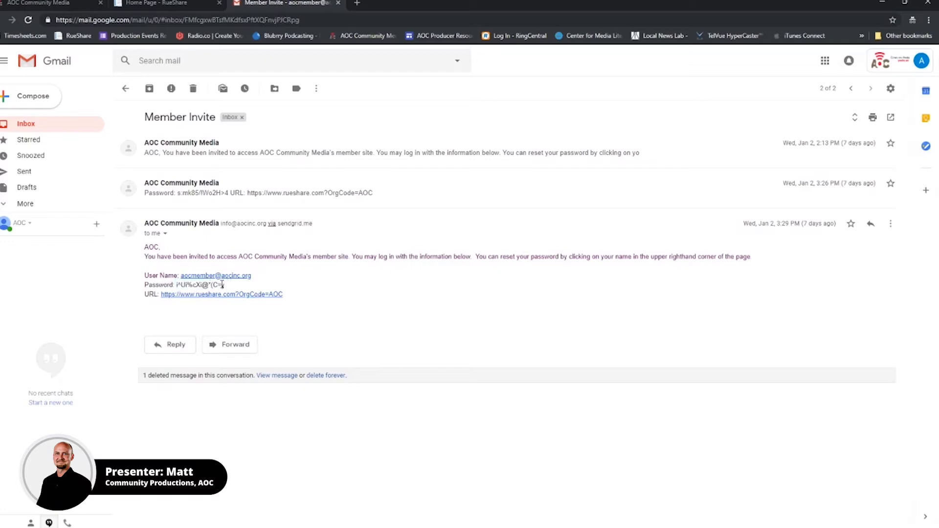
pyautogui.click(148, 3)
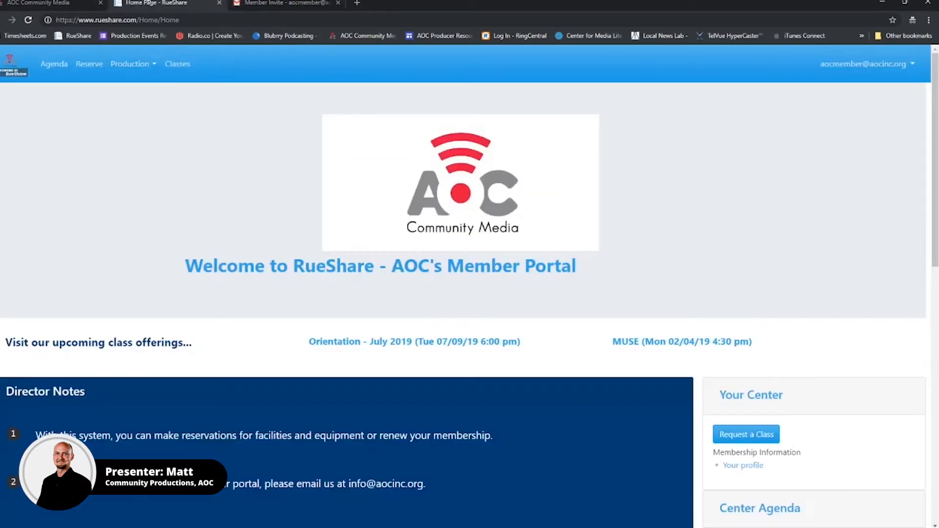
# - Look over the RueShare home page, including the class offerings, Director Notes, My Productions and the main navigation options
pyautogui.scroll(-6, 413, 370)
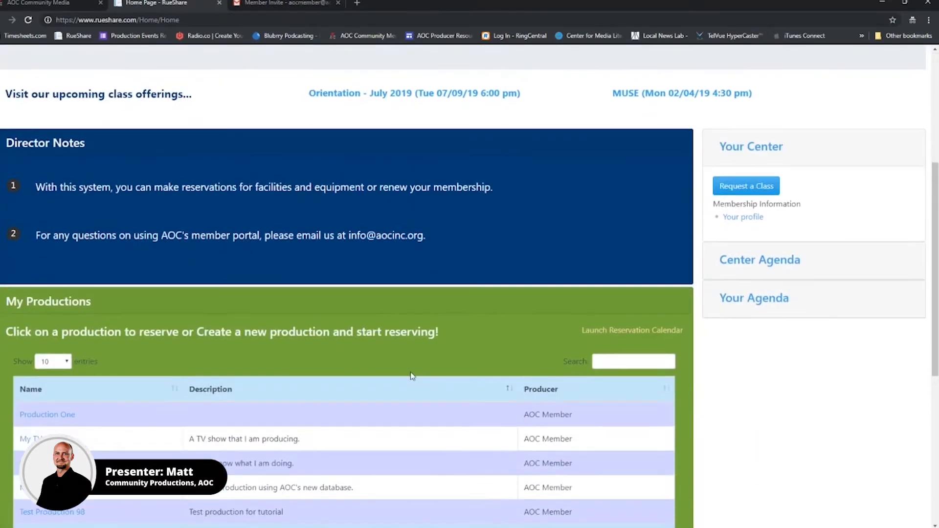
pyautogui.scroll(2, 430, 461)
pyautogui.scroll(-1, 430, 463)
pyautogui.scroll(5, 430, 463)
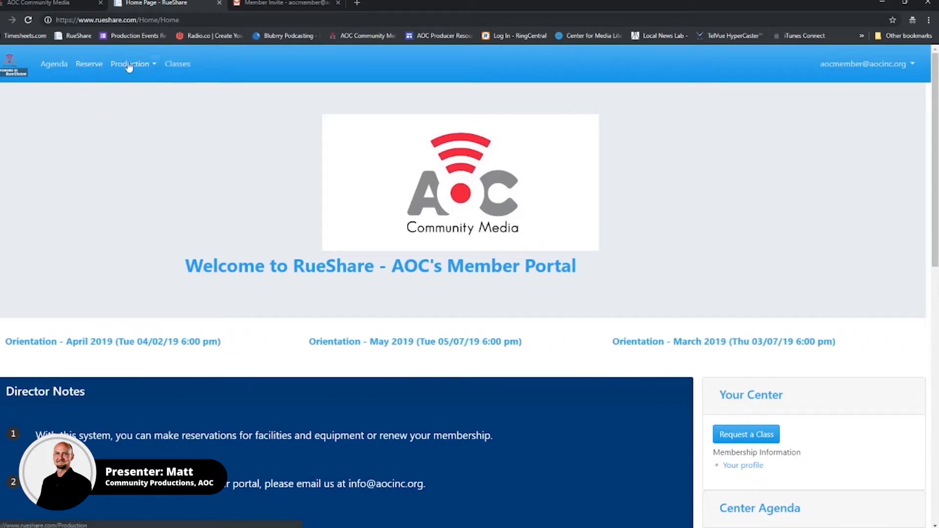
pyautogui.scroll(-10, 216, 219)
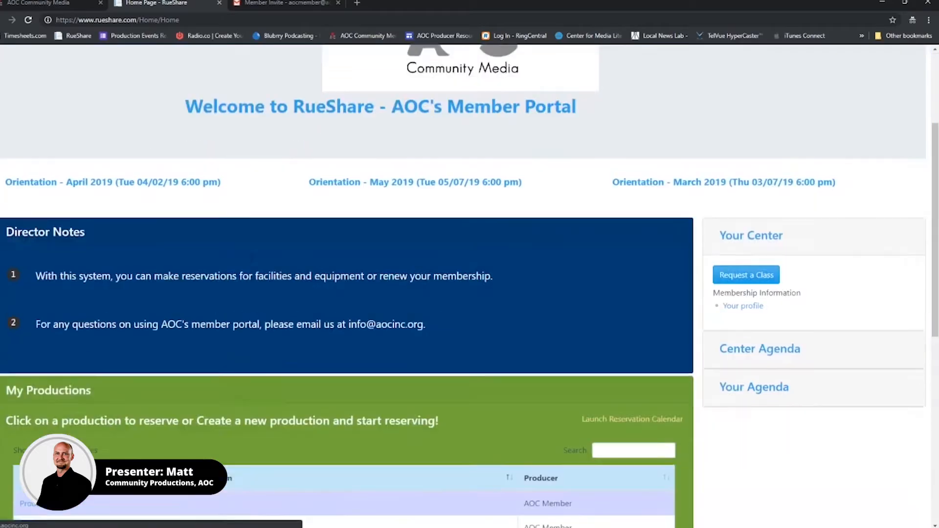
pyautogui.scroll(4, 305, 293)
pyautogui.scroll(7, 305, 292)
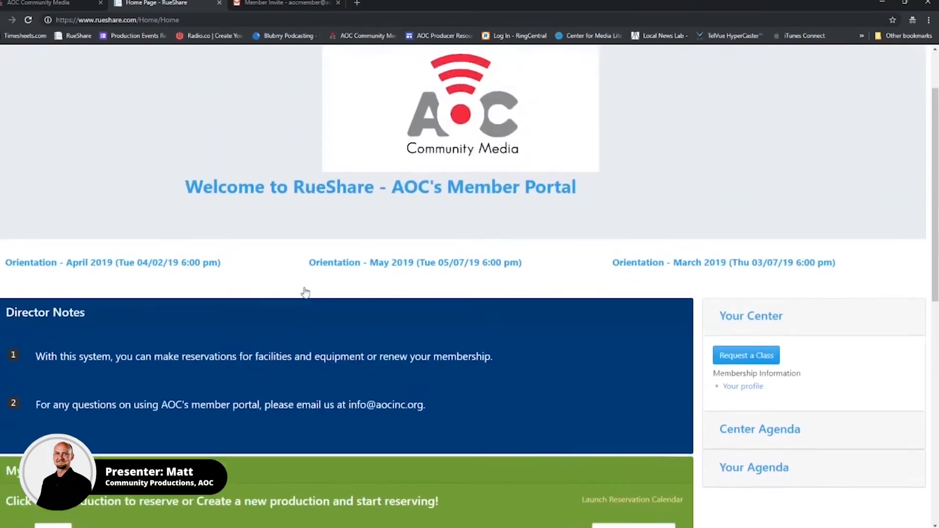
pyautogui.scroll(-1, 305, 292)
pyautogui.scroll(1, 306, 293)
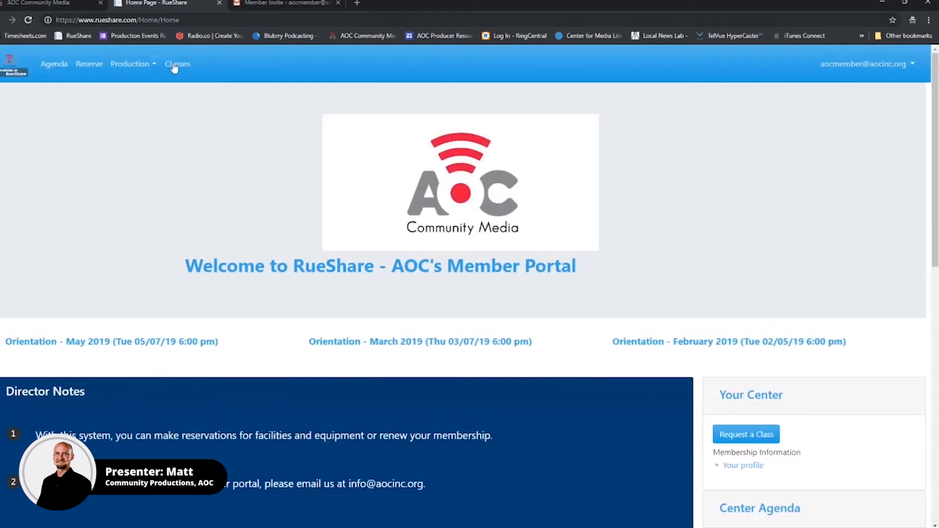
# - Review the contact fields in the member's profile and open the Change Password form
pyautogui.click(860, 65)
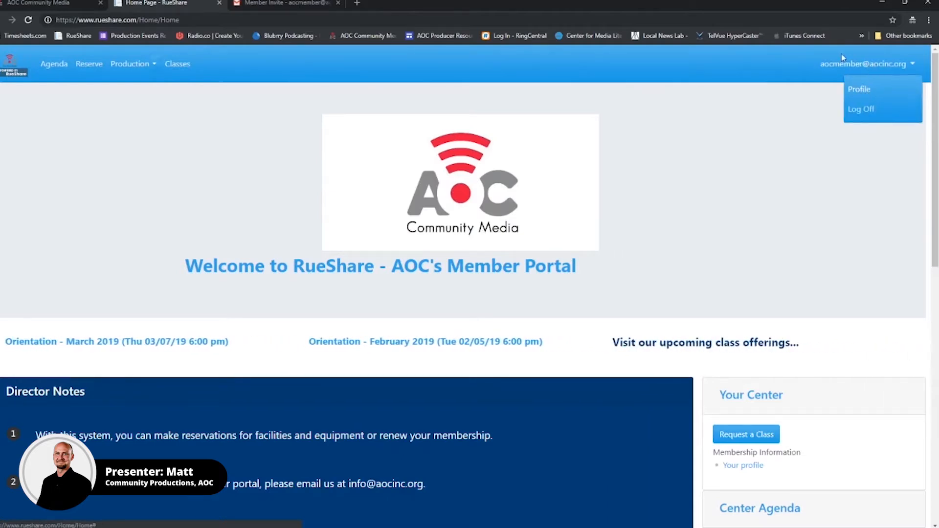
pyautogui.click(868, 93)
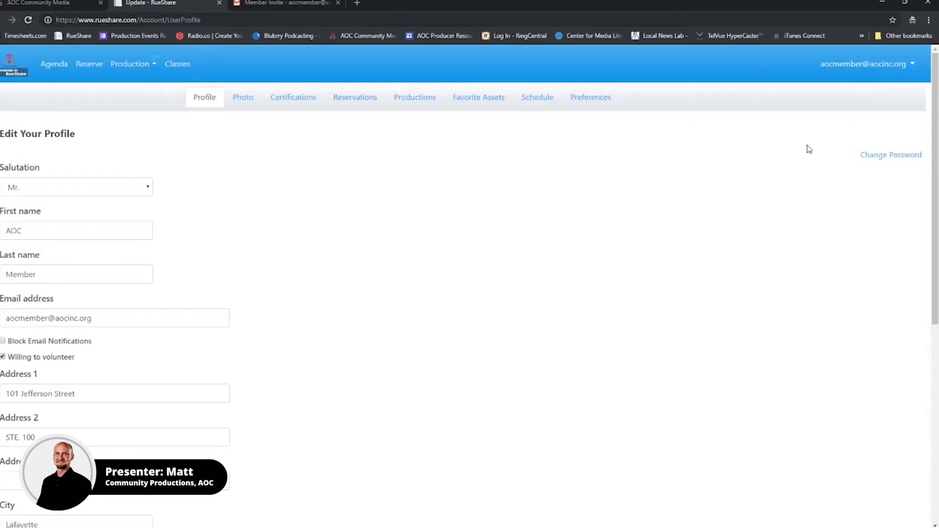
pyautogui.scroll(-7, 163, 155)
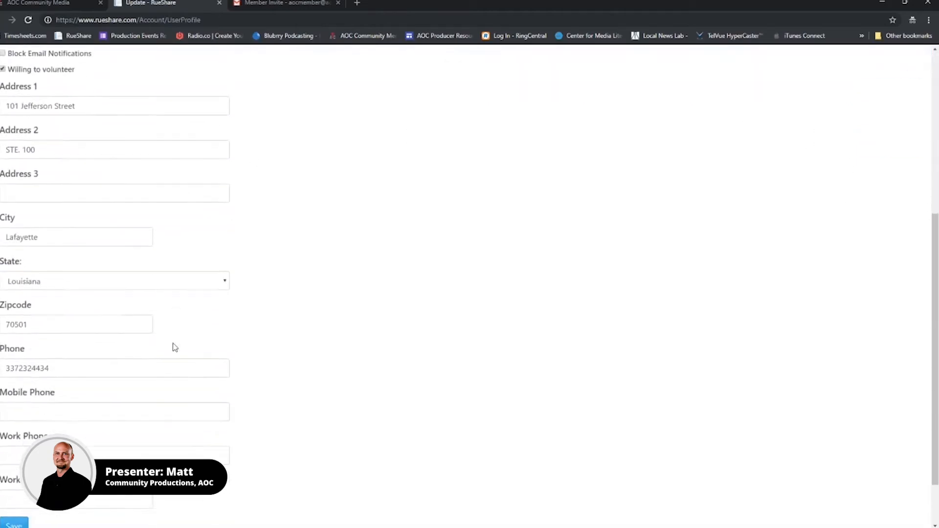
pyautogui.scroll(7, 117, 456)
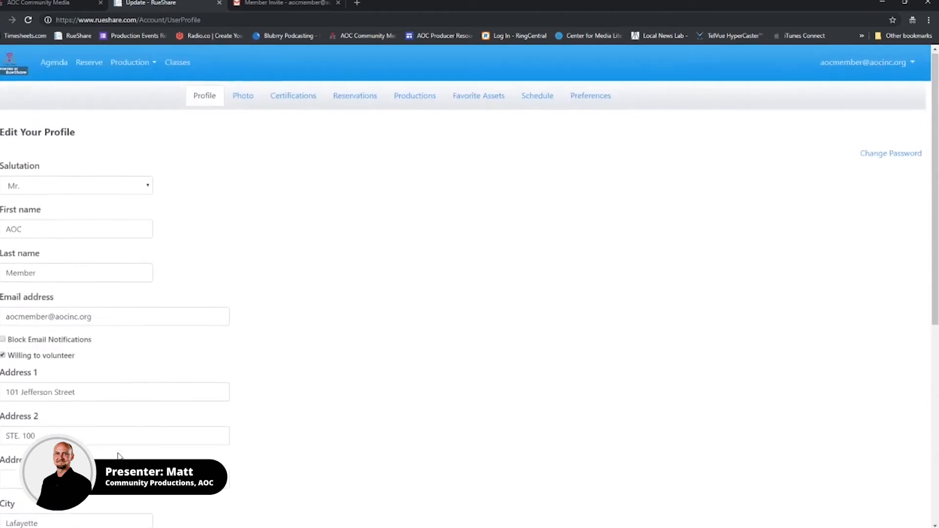
pyautogui.click(901, 160)
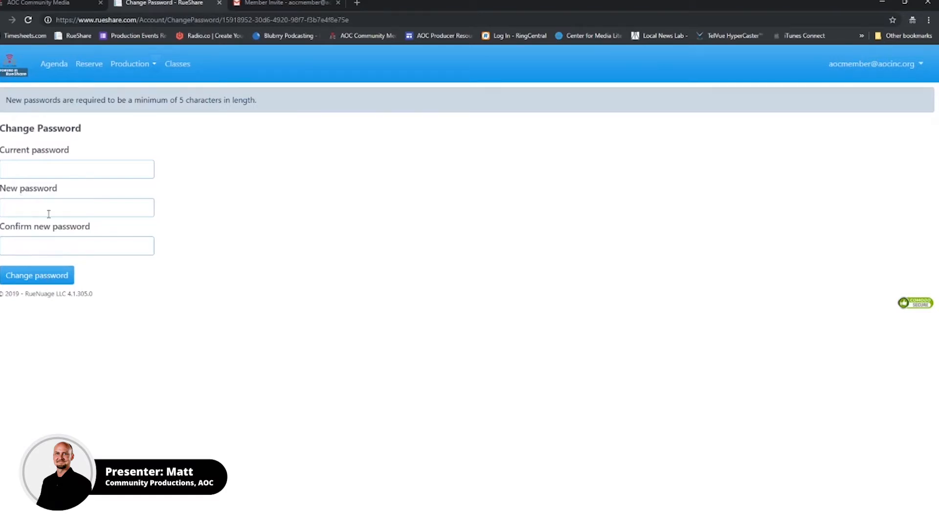
# - Return to the RueShare home page and examine the My Productions, Crew Calls and Your Agenda sections
pyautogui.click(10, 64)
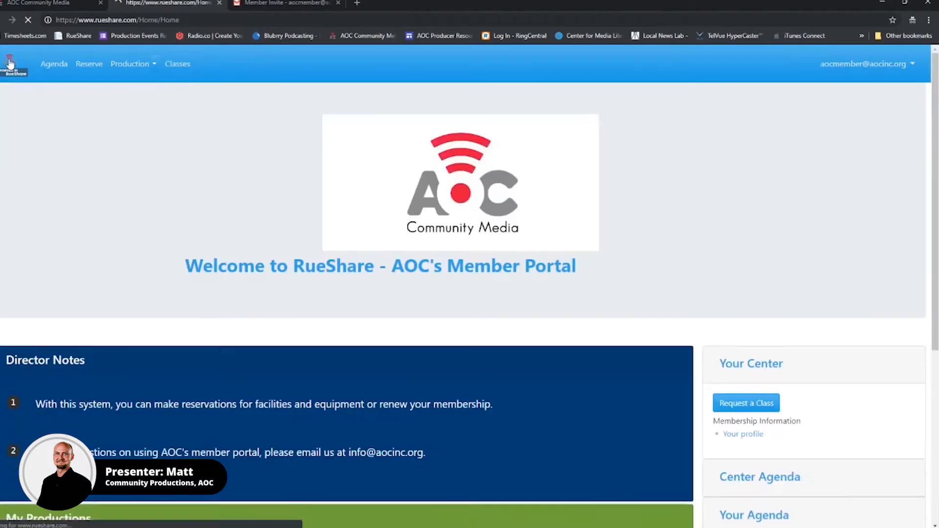
pyautogui.scroll(-5, 414, 286)
pyautogui.scroll(-2, 414, 286)
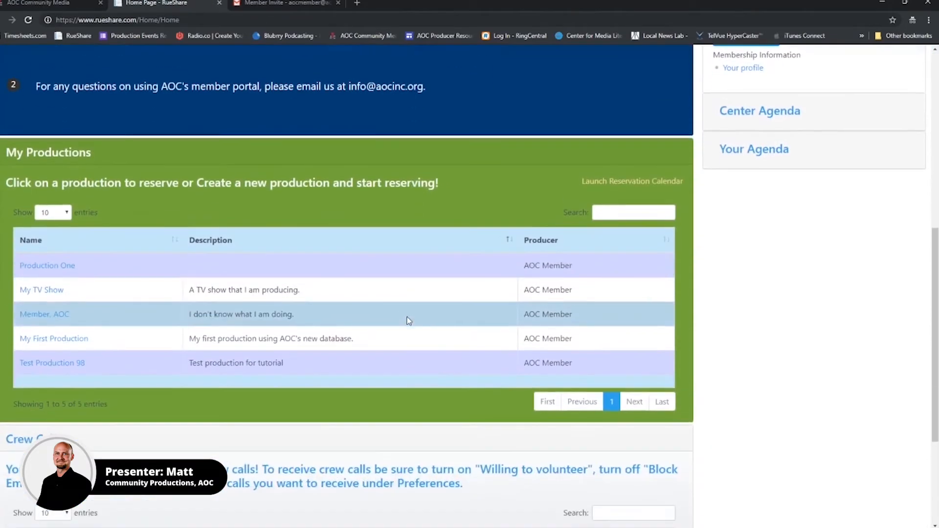
pyautogui.scroll(8, 407, 318)
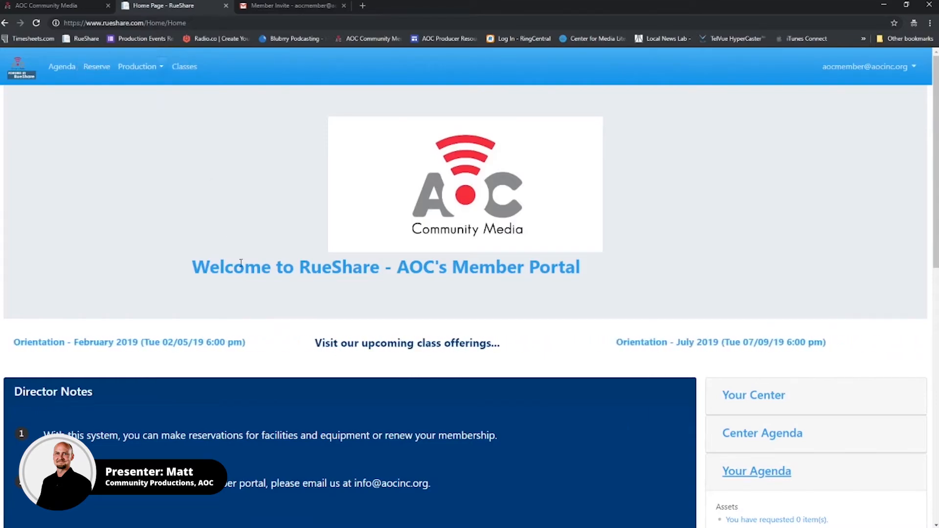
pyautogui.scroll(-5, 240, 263)
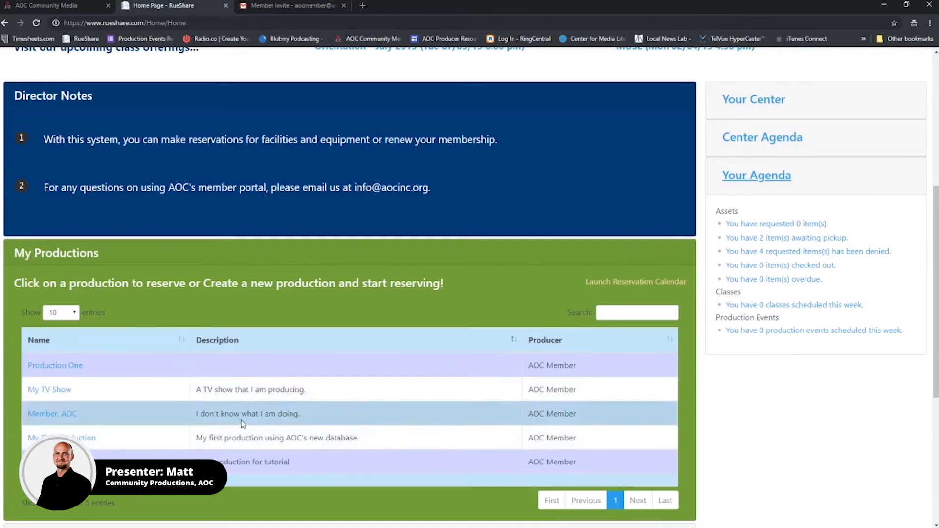
pyautogui.scroll(6, 243, 423)
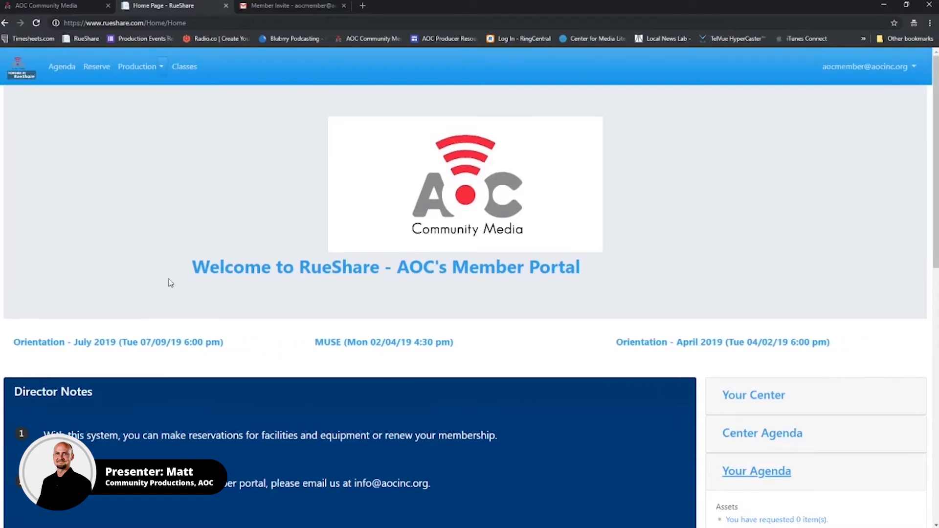
pyautogui.scroll(-10, 196, 342)
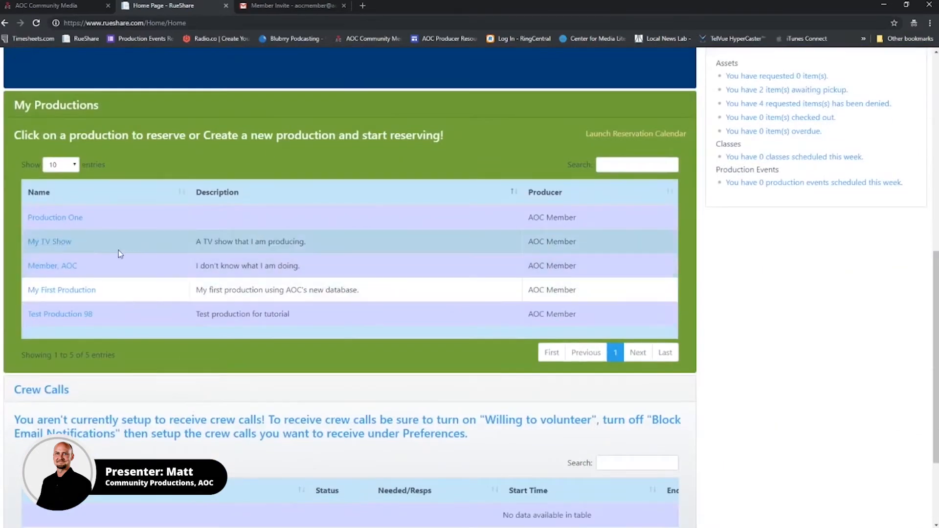
pyautogui.scroll(-2, 204, 296)
pyautogui.scroll(12, 203, 294)
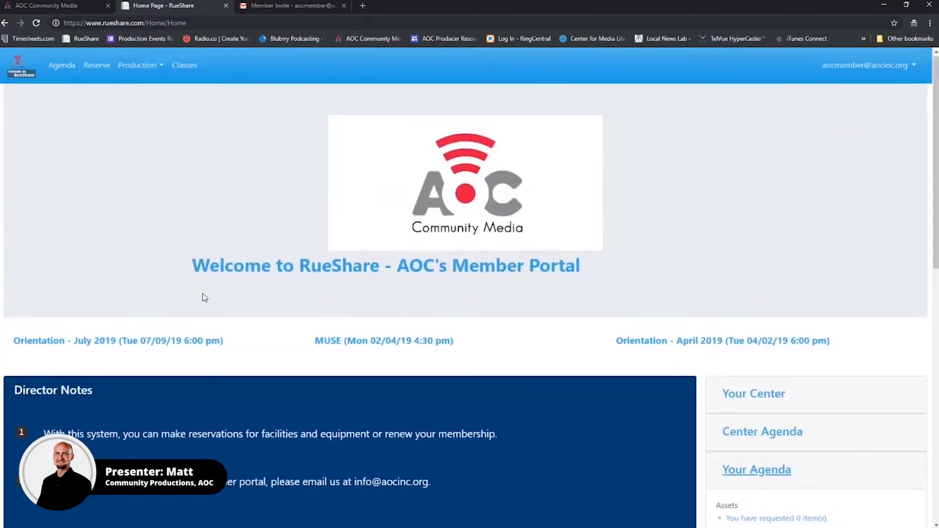
# - Start a new production named "TV Radio Show" with the description "A show on TV and Radio"
pyautogui.click(161, 68)
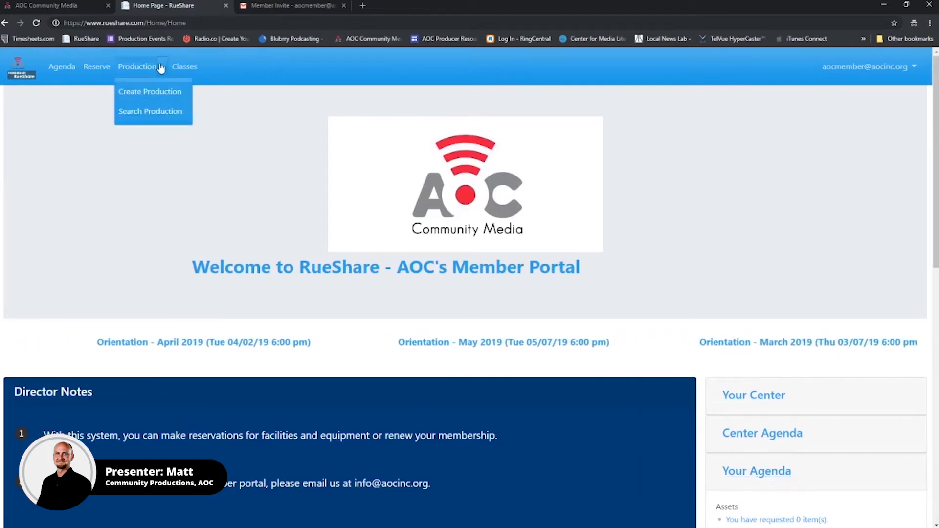
pyautogui.click(150, 98)
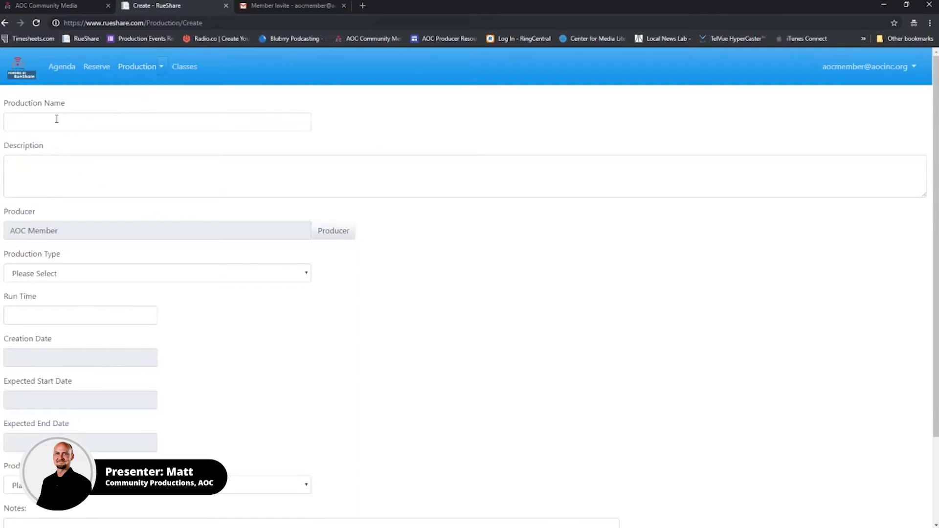
pyautogui.click(56, 119)
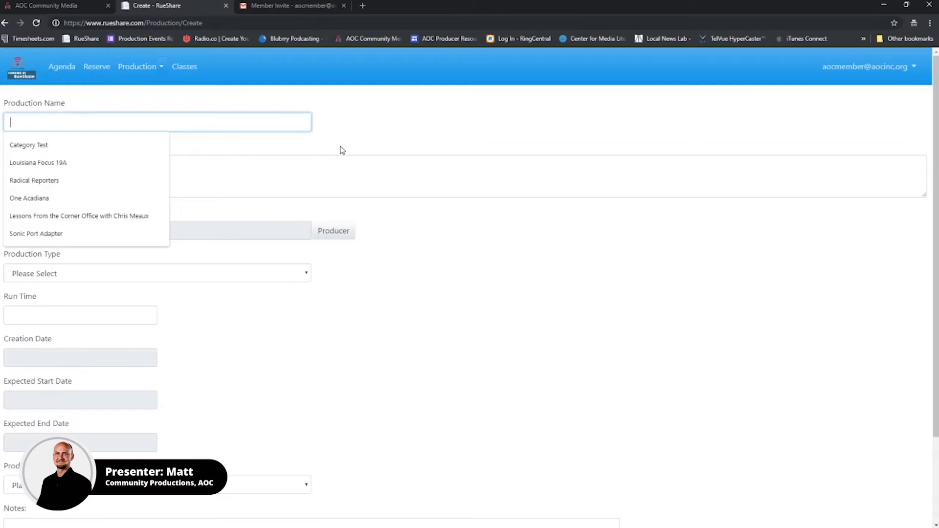
pyautogui.write('TV')
pyautogui.press('BackSpace')
pyautogui.write('V Radio Show')
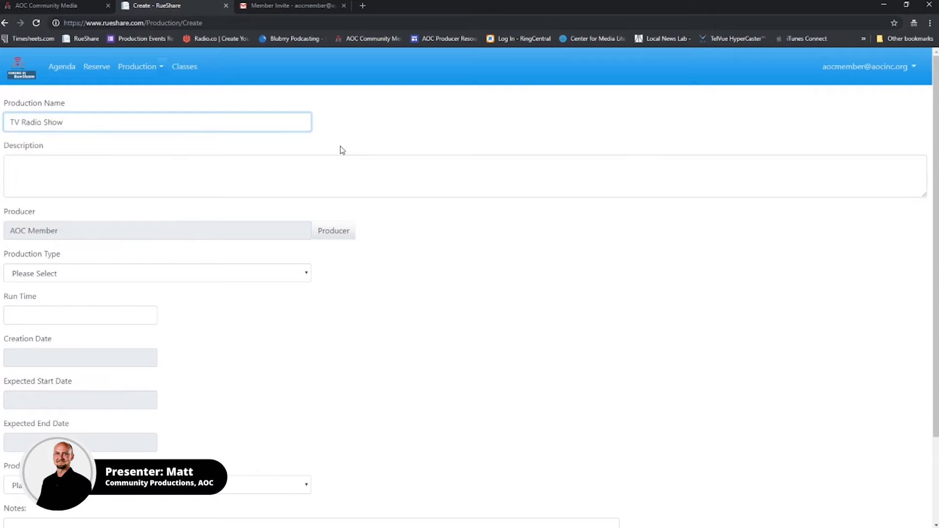
pyautogui.click(159, 170)
pyautogui.scroll(-1, 312, 152)
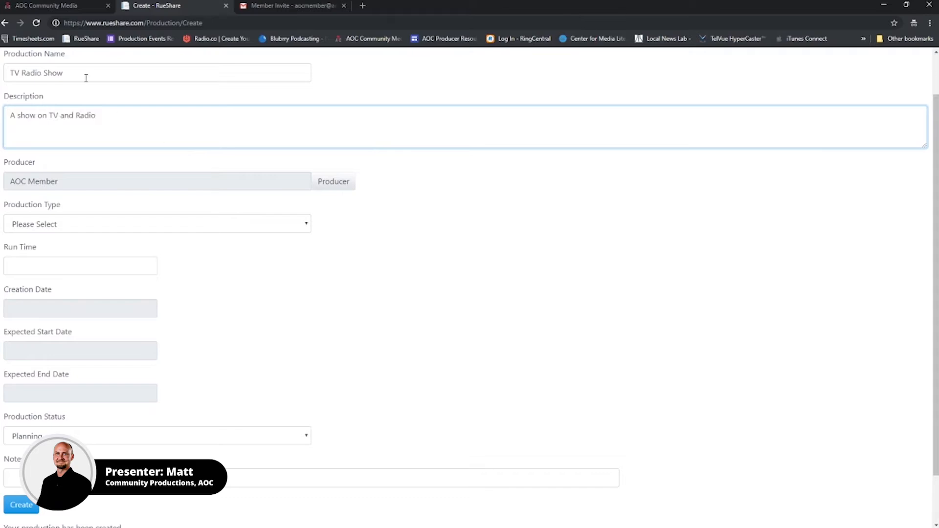
# - End the production description with a period and set the production type to Multiple Distribution Channels
pyautogui.click(67, 71)
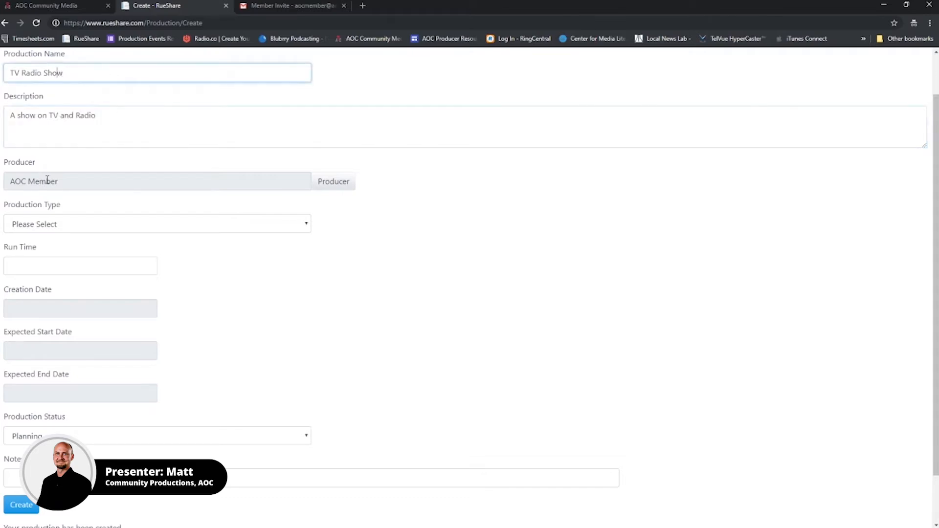
pyautogui.click(85, 120)
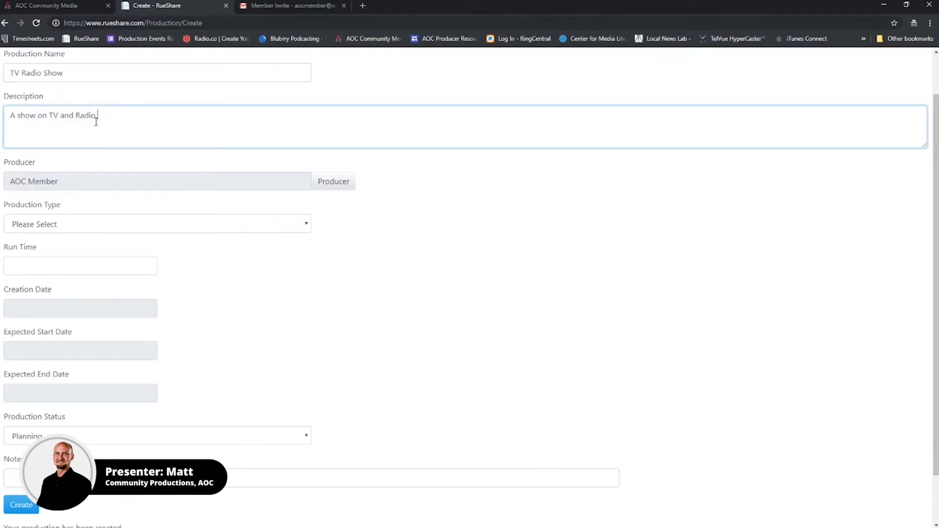
pyautogui.click(93, 230)
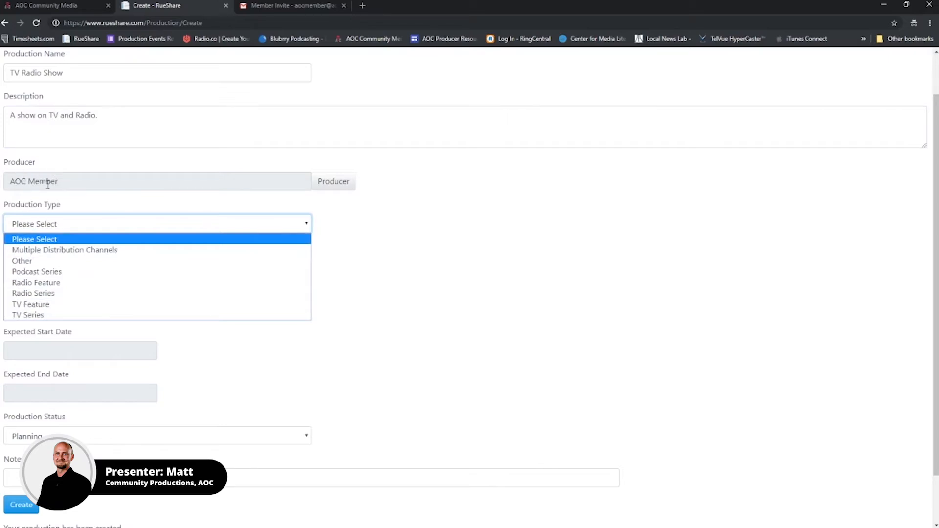
pyautogui.click(112, 250)
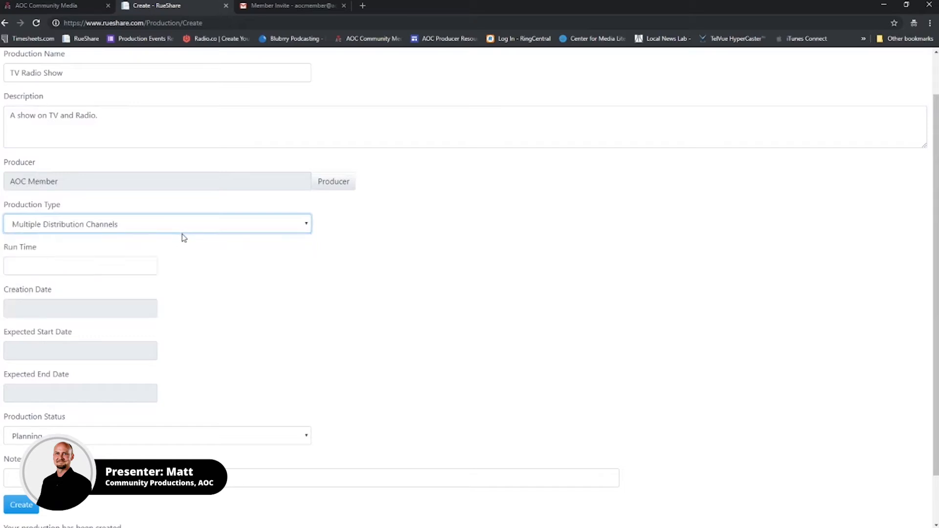
# - Check the remaining production fields, leaving the status at Planning, and create the production
pyautogui.scroll(-2, 212, 237)
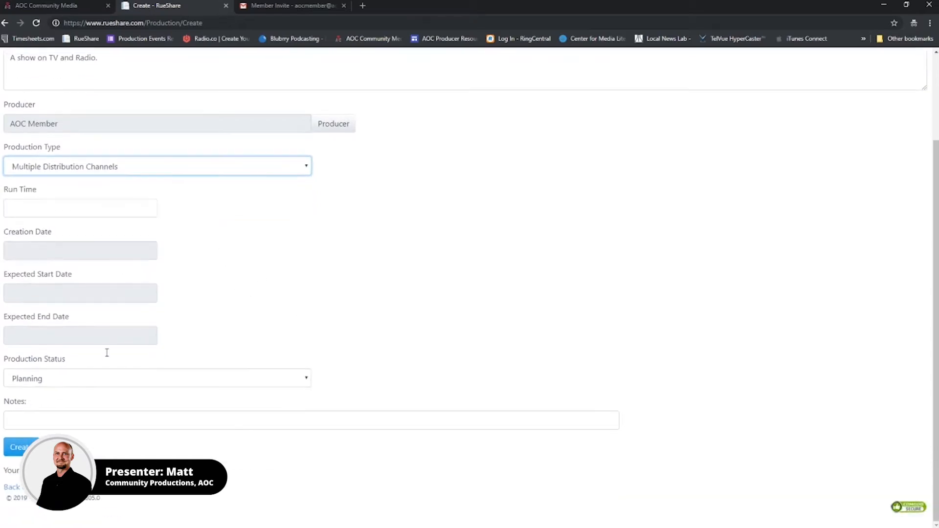
pyautogui.scroll(2, 133, 409)
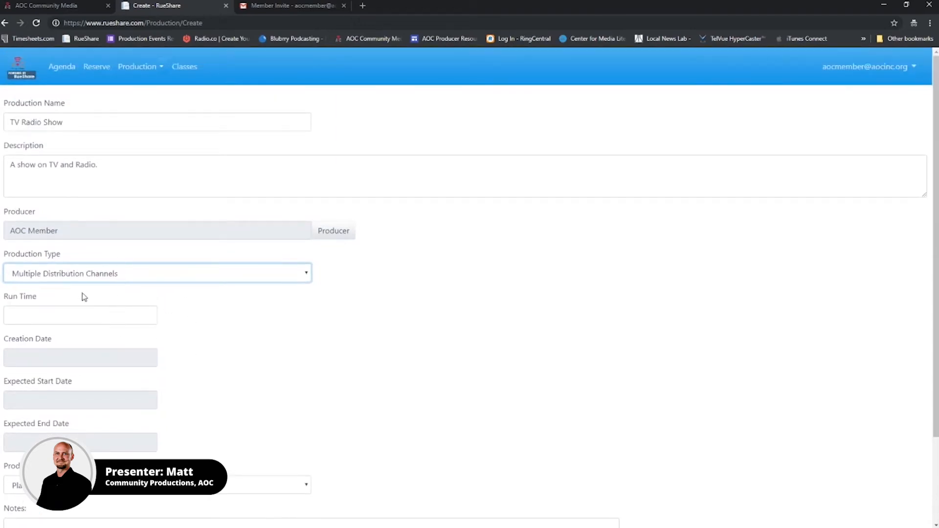
pyautogui.scroll(-2, 85, 333)
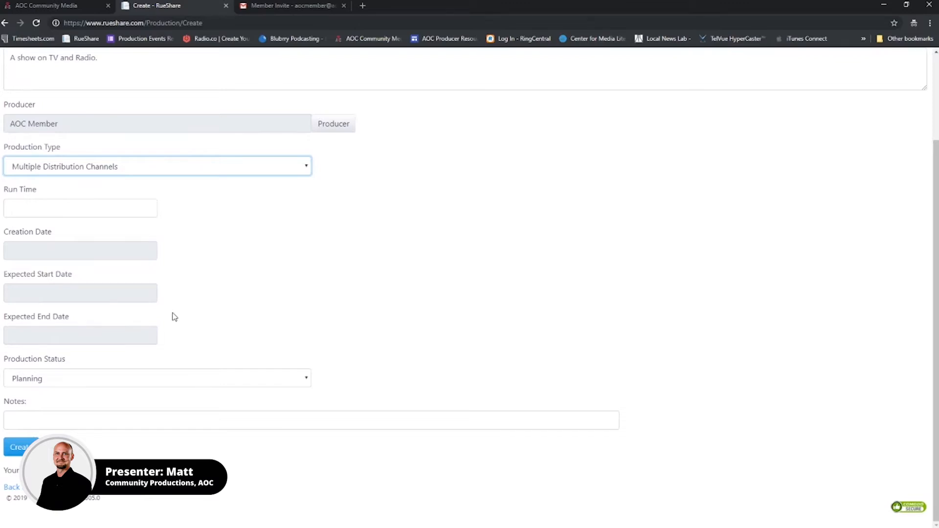
pyautogui.scroll(1, 179, 309)
pyautogui.scroll(-1, 179, 310)
pyautogui.scroll(2, 181, 309)
pyautogui.scroll(-2, 180, 310)
pyautogui.click(25, 448)
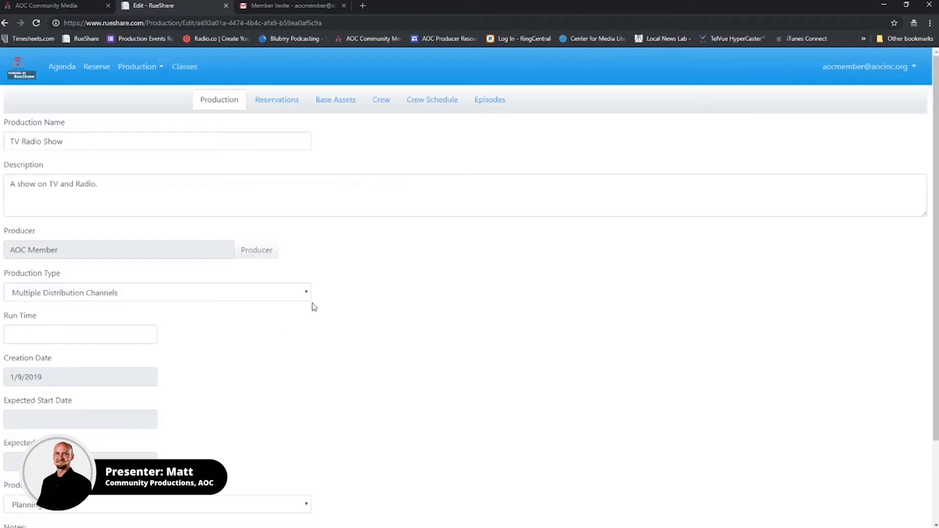
# - Save the TV Radio Show production record and review its details
pyautogui.scroll(-2, 201, 197)
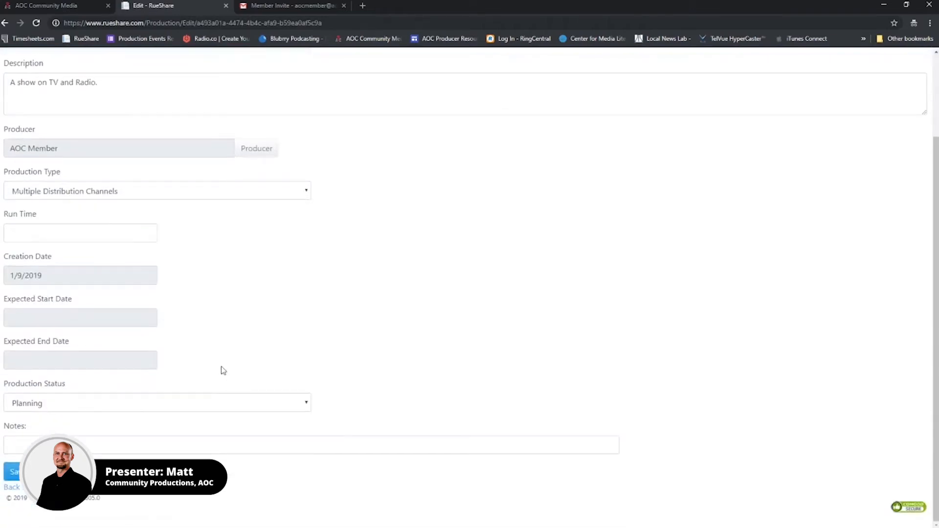
pyautogui.scroll(1, 206, 367)
pyautogui.scroll(-2, 178, 355)
pyautogui.click(14, 472)
pyautogui.scroll(2, 186, 372)
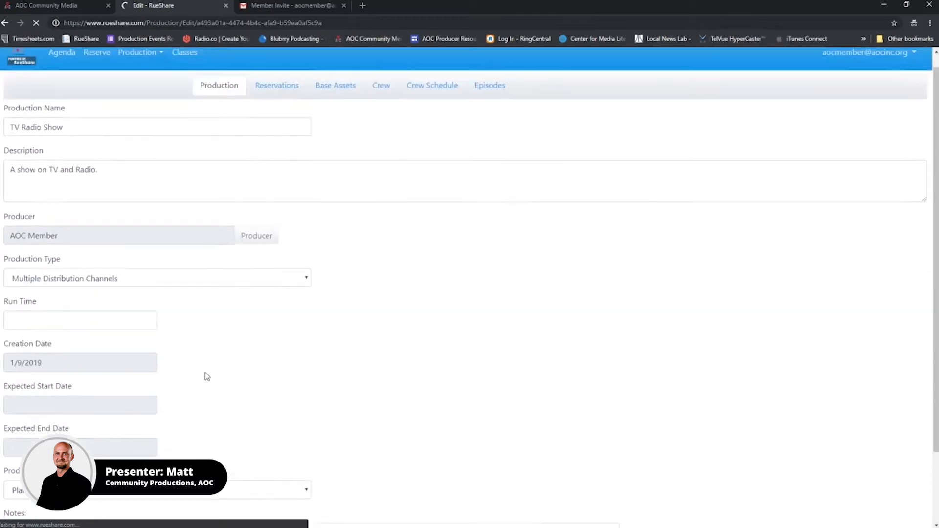
pyautogui.scroll(-2, 205, 376)
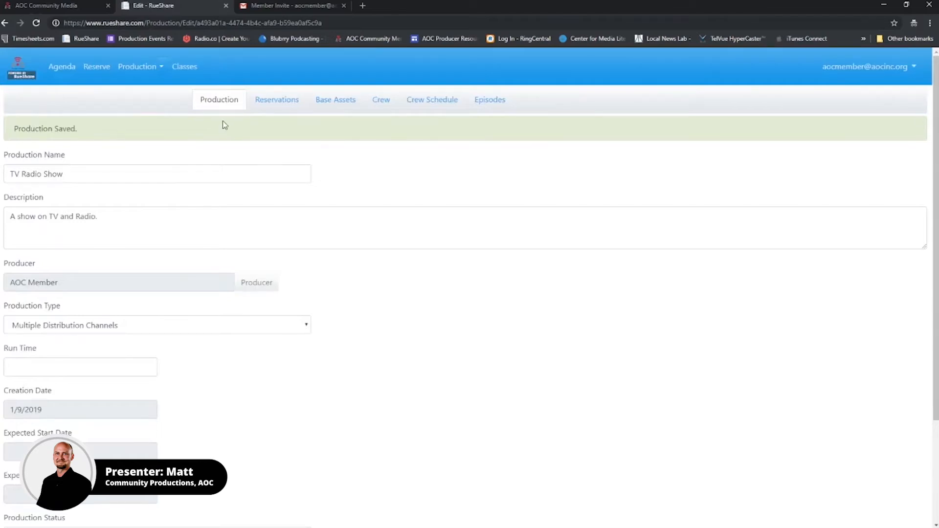
pyautogui.scroll(-3, 71, 237)
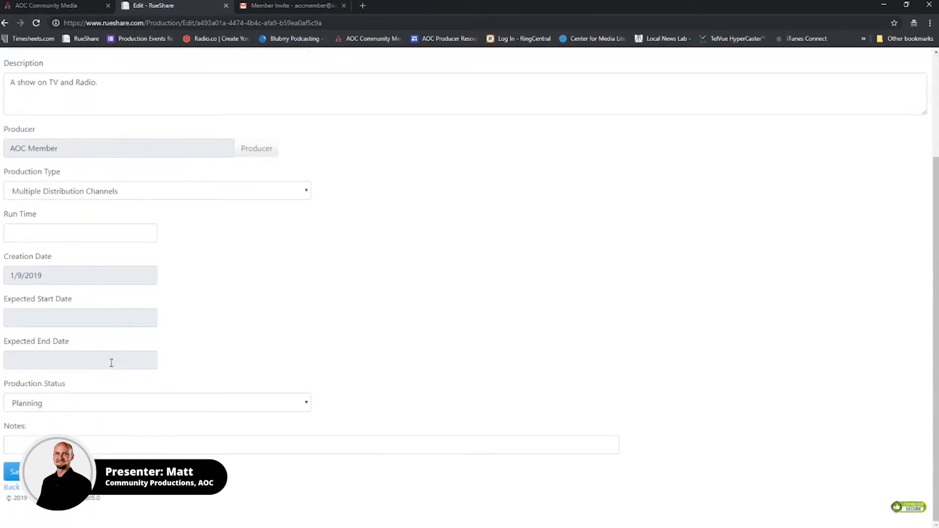
pyautogui.scroll(3, 131, 434)
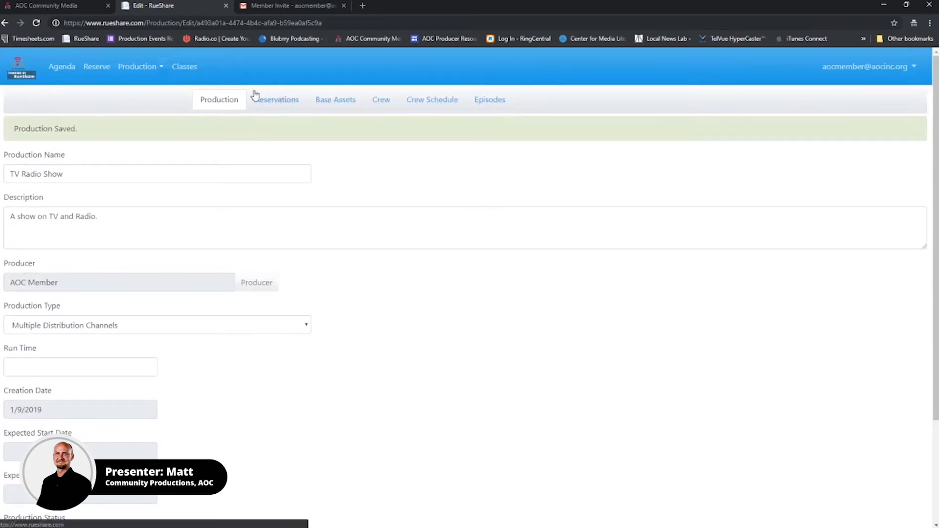
# - View the production's reservations, and open the asset search from its base assets
pyautogui.click(271, 103)
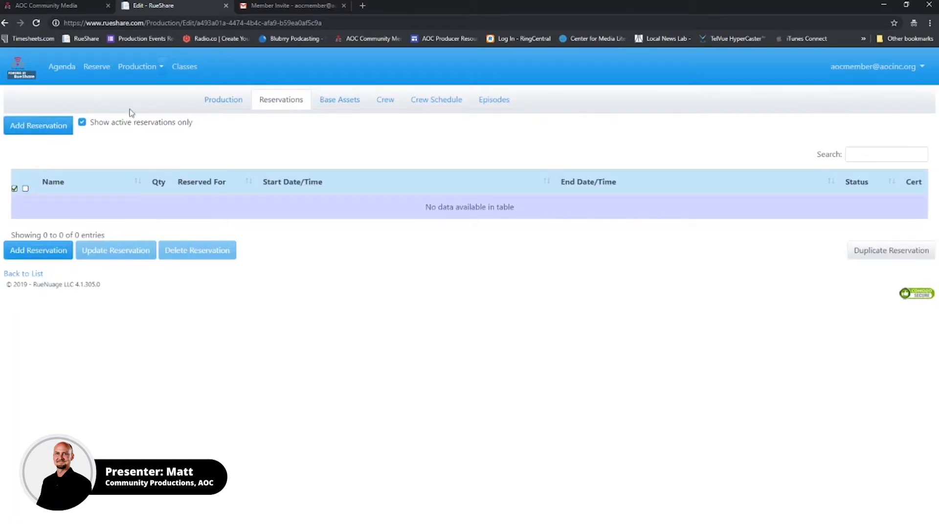
pyautogui.click(342, 103)
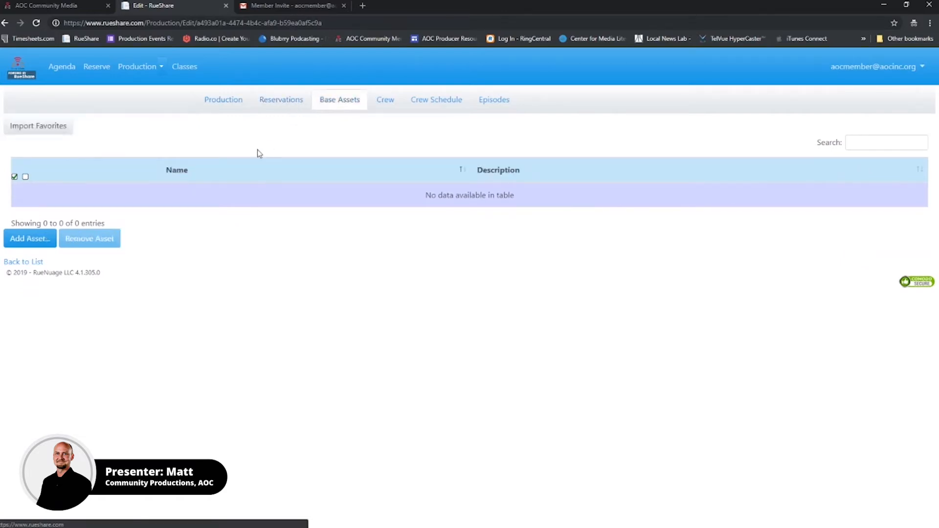
pyautogui.click(34, 241)
pyautogui.click(628, 178)
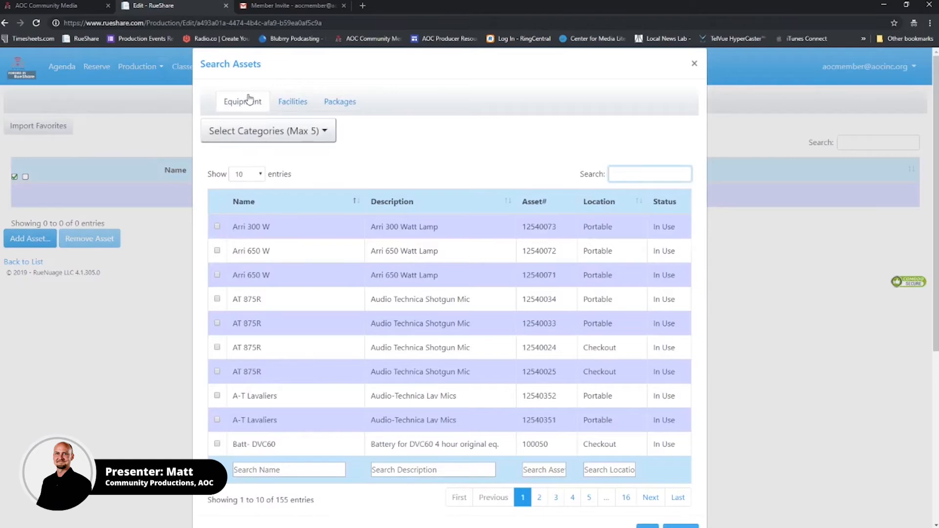
# - Examine and compare the equipment, facilities and packages offered in the asset search
pyautogui.click(292, 101)
pyautogui.click(355, 101)
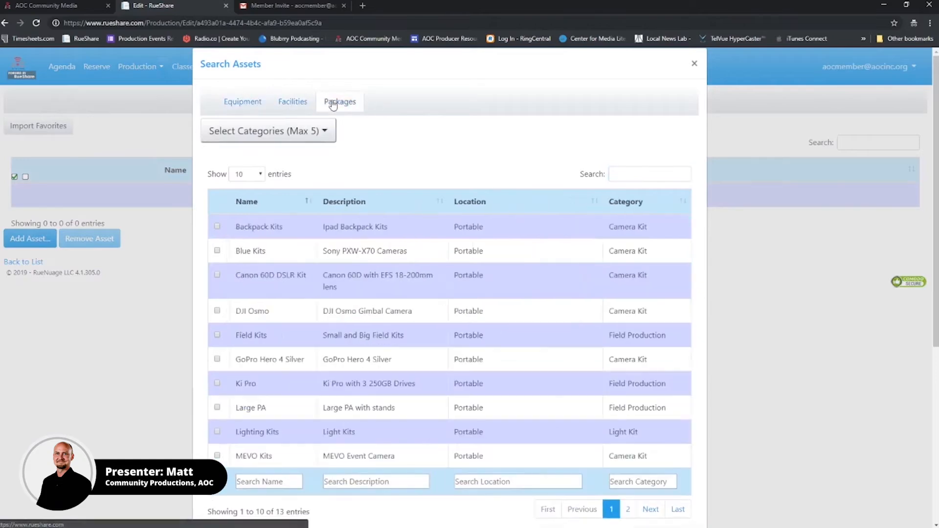
pyautogui.click(249, 108)
pyautogui.click(295, 109)
pyautogui.click(346, 105)
pyautogui.click(292, 108)
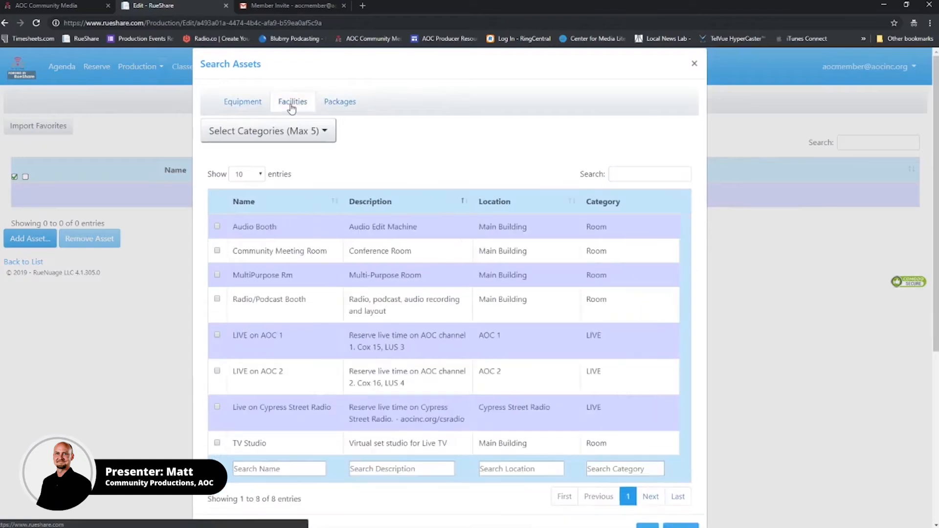
pyautogui.click(241, 102)
pyautogui.click(293, 102)
pyautogui.click(337, 100)
pyautogui.click(291, 103)
pyautogui.click(249, 104)
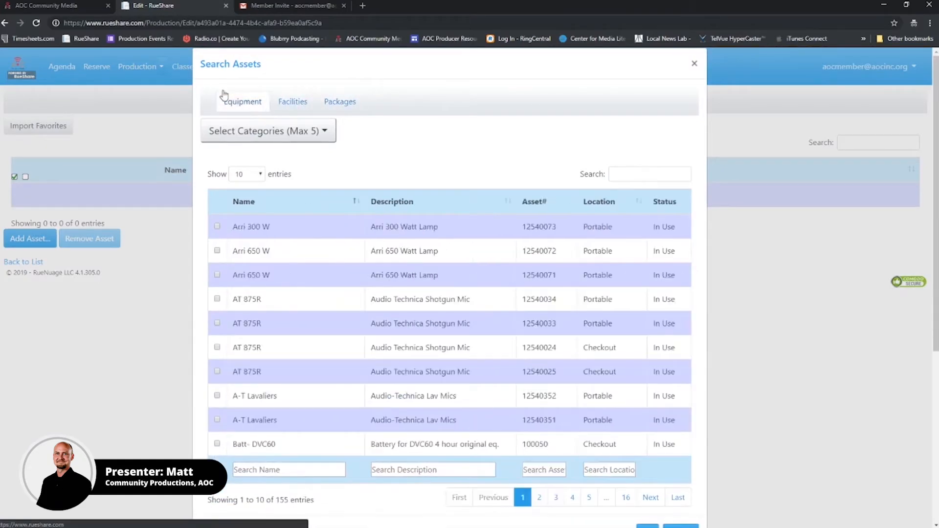
pyautogui.scroll(-5, 274, 333)
pyautogui.scroll(5, 308, 362)
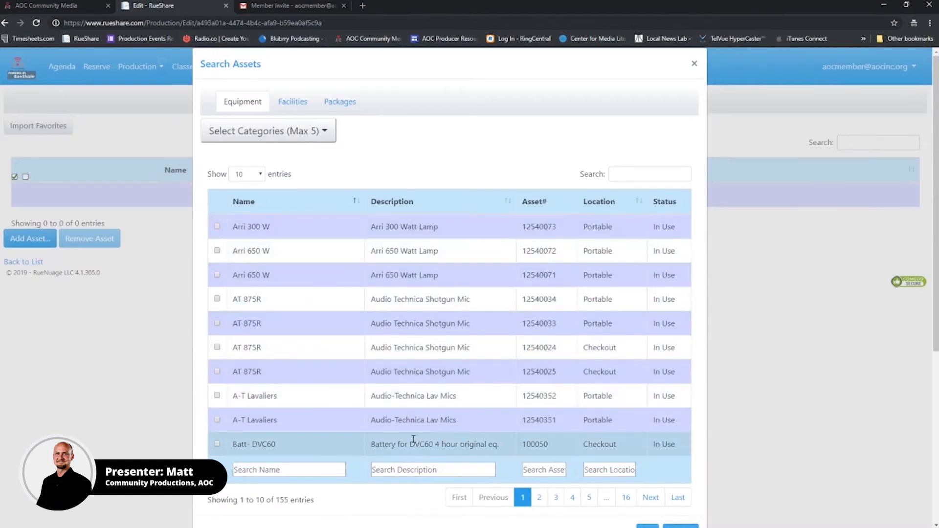
pyautogui.click(294, 102)
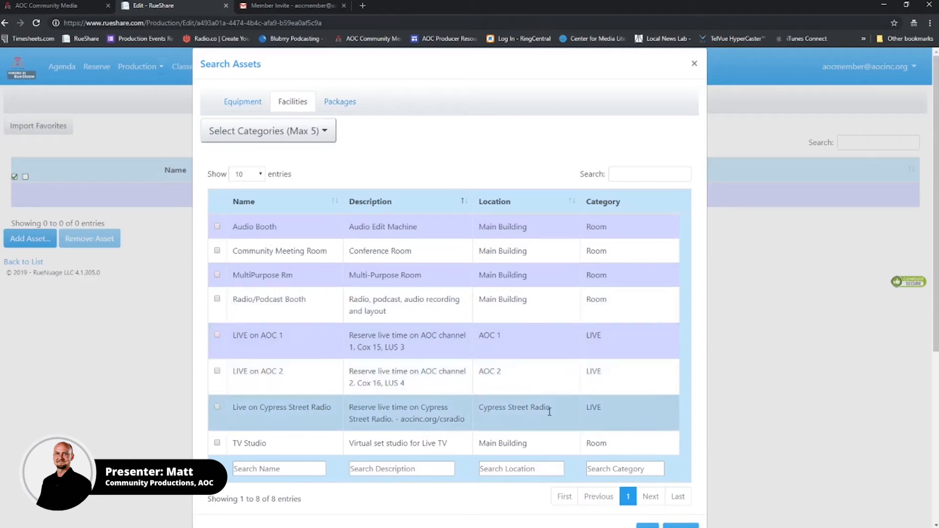
pyautogui.click(336, 104)
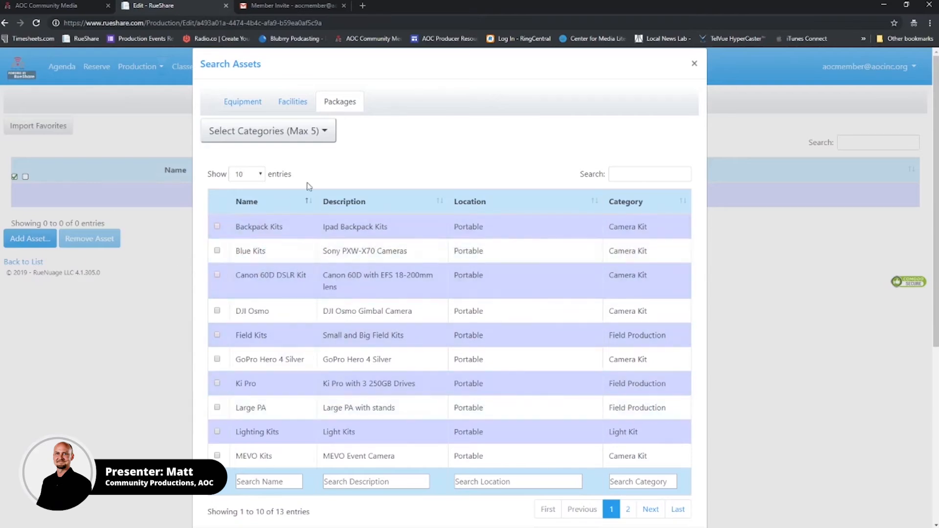
pyautogui.click(243, 102)
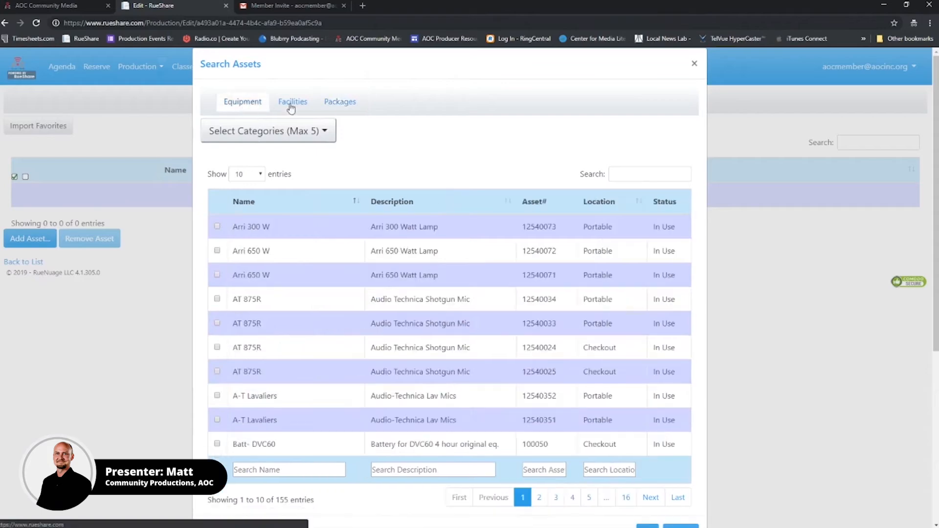
pyautogui.click(293, 101)
pyautogui.click(346, 103)
pyautogui.click(291, 101)
pyautogui.click(233, 101)
pyautogui.click(354, 102)
pyautogui.click(243, 105)
pyautogui.click(293, 102)
pyautogui.click(337, 101)
pyautogui.click(291, 100)
pyautogui.click(238, 101)
# - Add the Blue Kits camera package to the production's base assets
pyautogui.click(345, 101)
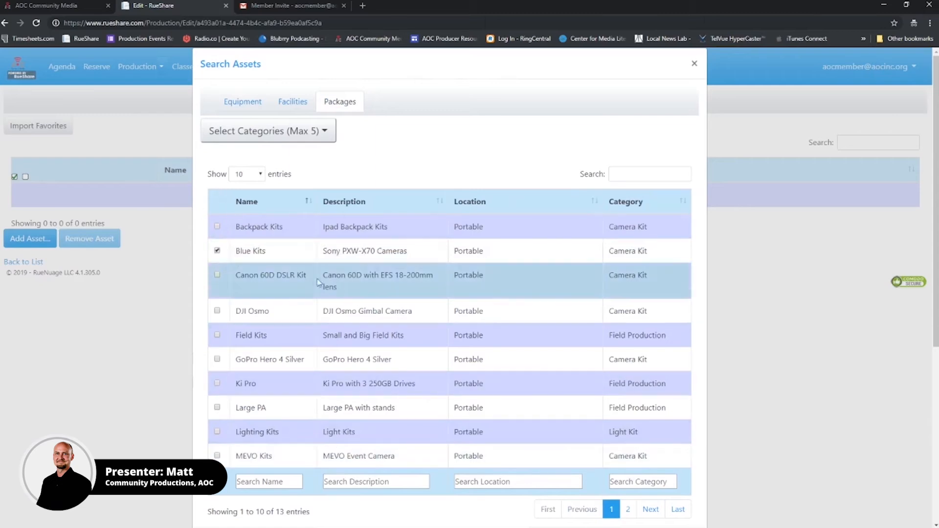
pyautogui.scroll(-3, 342, 291)
pyautogui.click(647, 398)
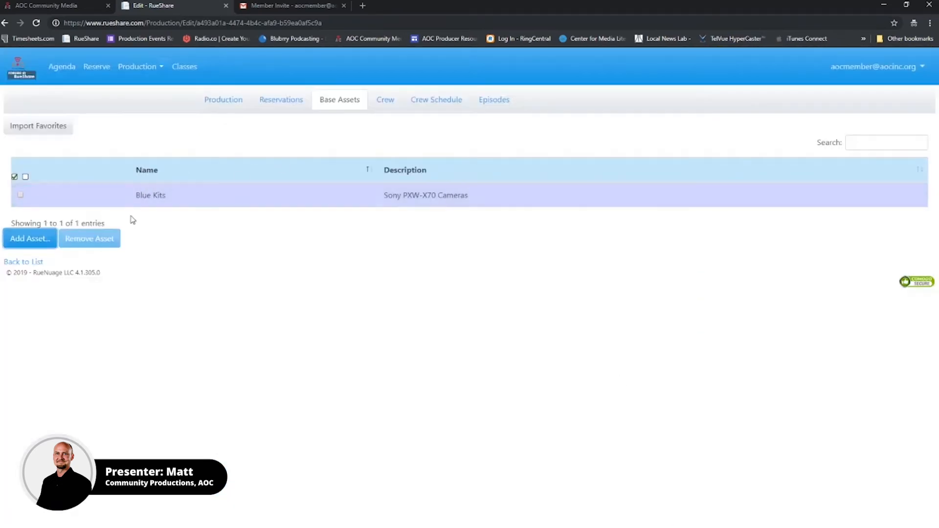
# - Search the equipment assets for "tripod" and add the Varizoom Tripod to the production's base assets
pyautogui.click(30, 239)
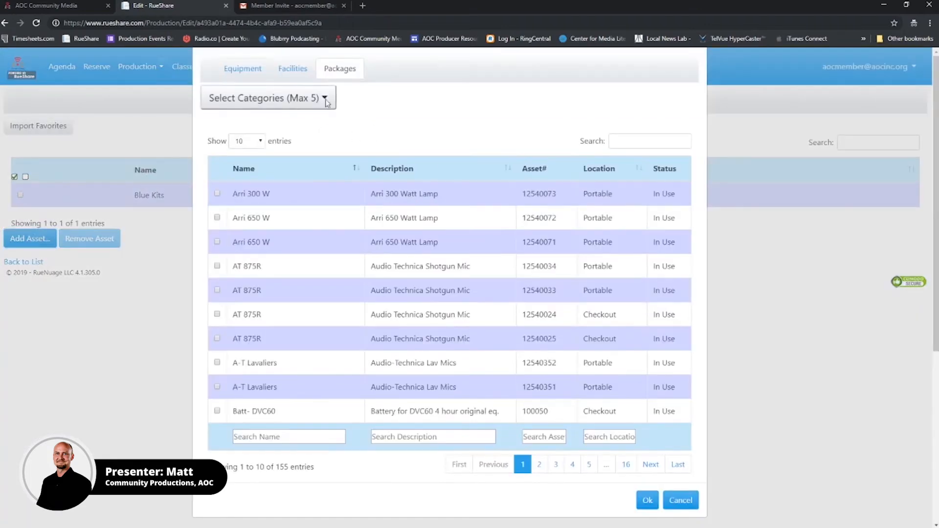
pyautogui.click(242, 70)
pyautogui.click(629, 141)
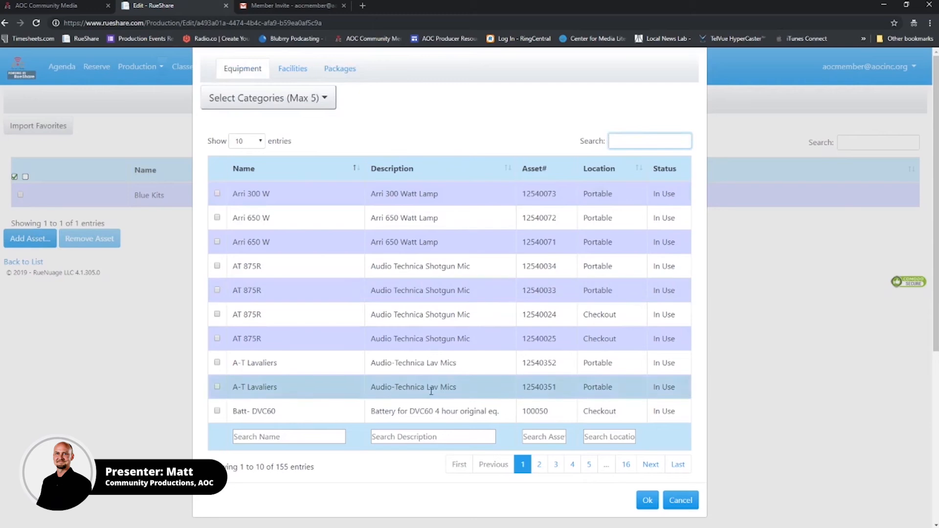
pyautogui.moveTo(280, 470); pyautogui.dragTo(286, 470)
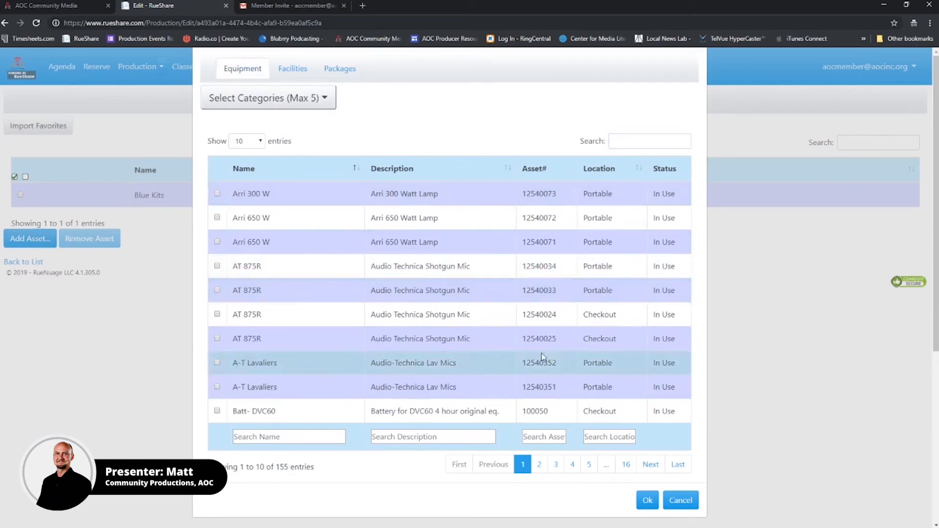
pyautogui.scroll(-1, 533, 350)
pyautogui.scroll(1, 532, 349)
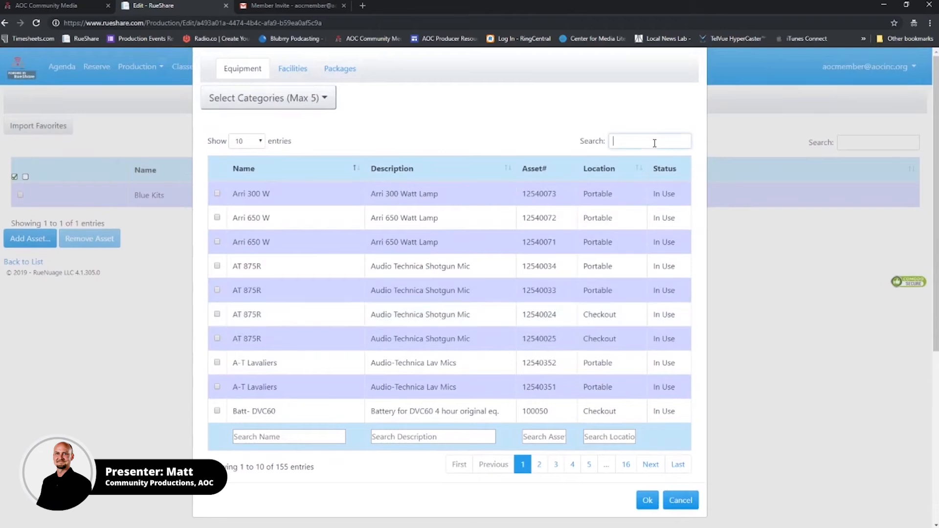
pyautogui.write('tripod')
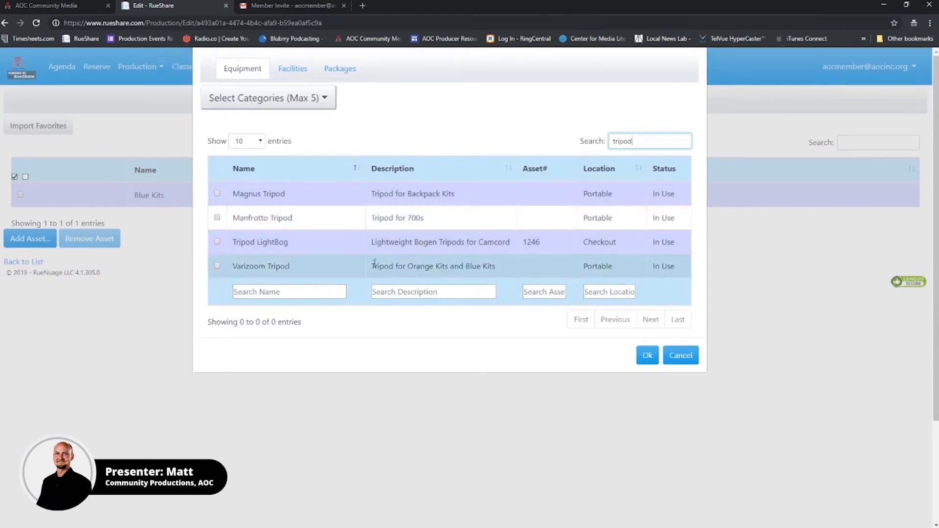
pyautogui.click(217, 267)
pyautogui.click(216, 269)
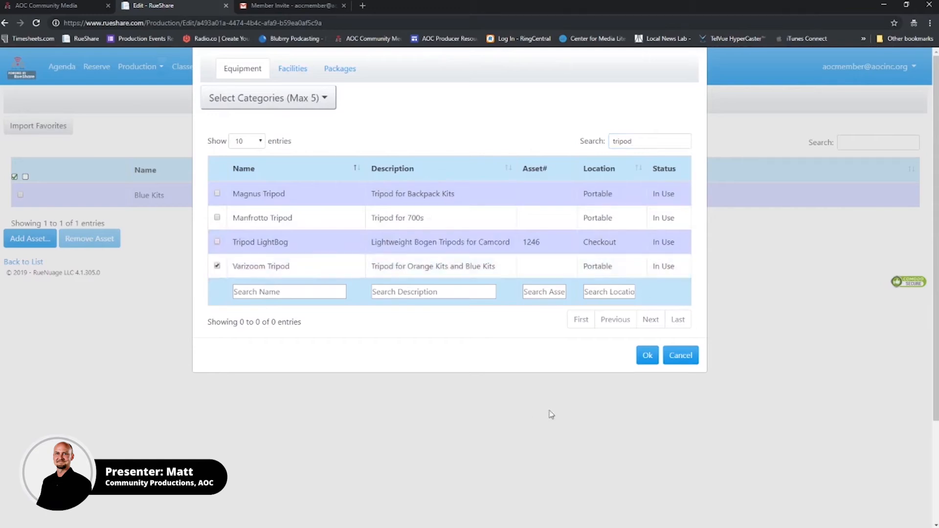
pyautogui.click(648, 356)
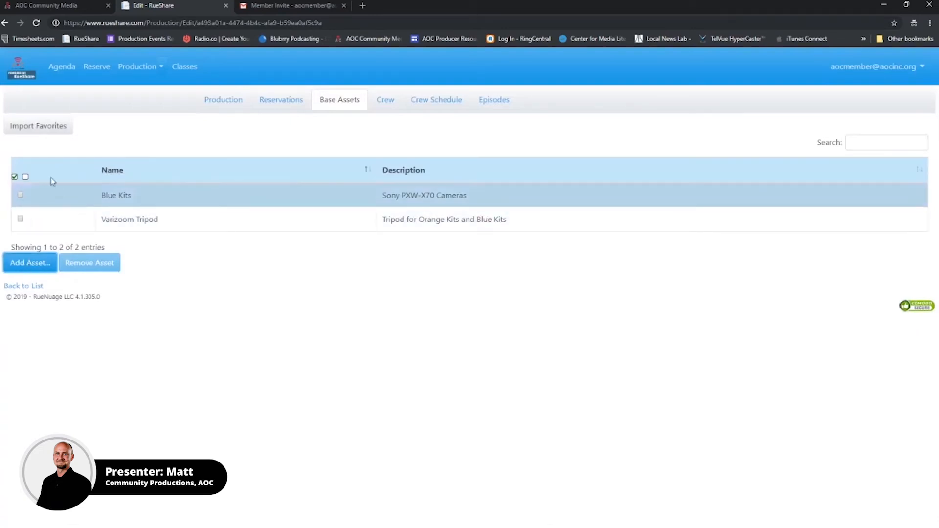
# - Search the equipment assets for "computer" and add the iMac - Beach to the production's base assets
pyautogui.click(30, 262)
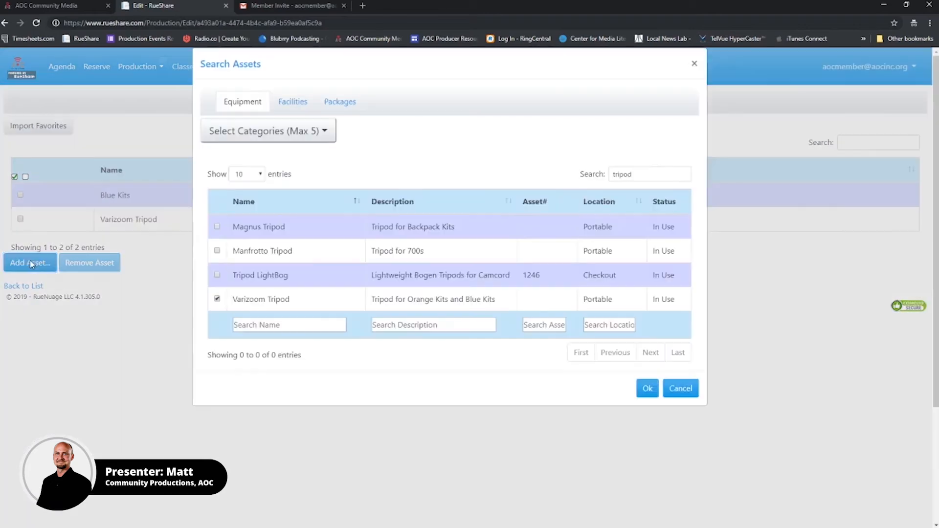
pyautogui.click(293, 104)
pyautogui.scroll(-1, 282, 395)
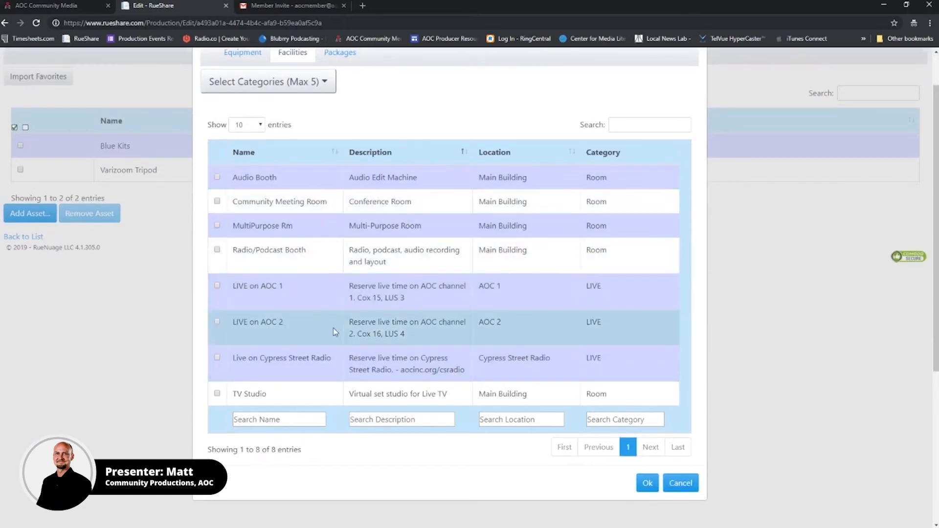
pyautogui.scroll(1, 274, 294)
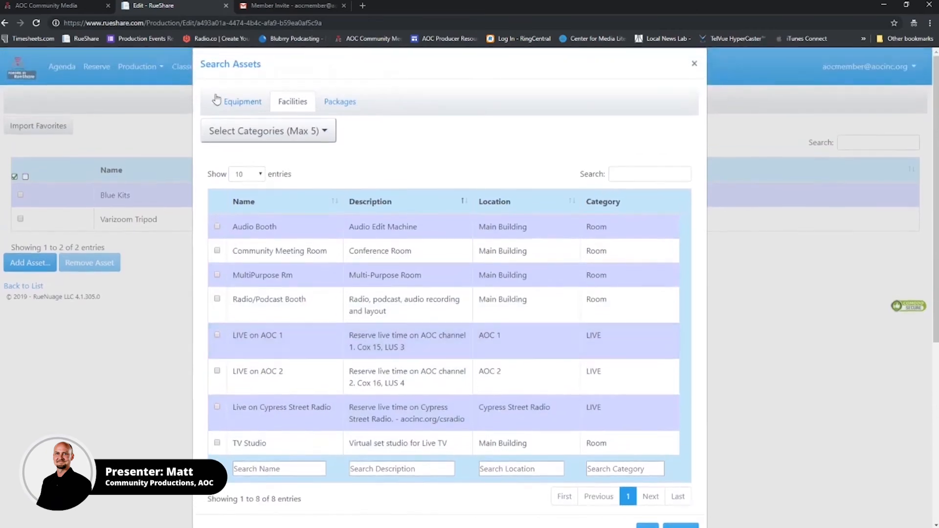
pyautogui.click(242, 101)
pyautogui.doubleClick(632, 174)
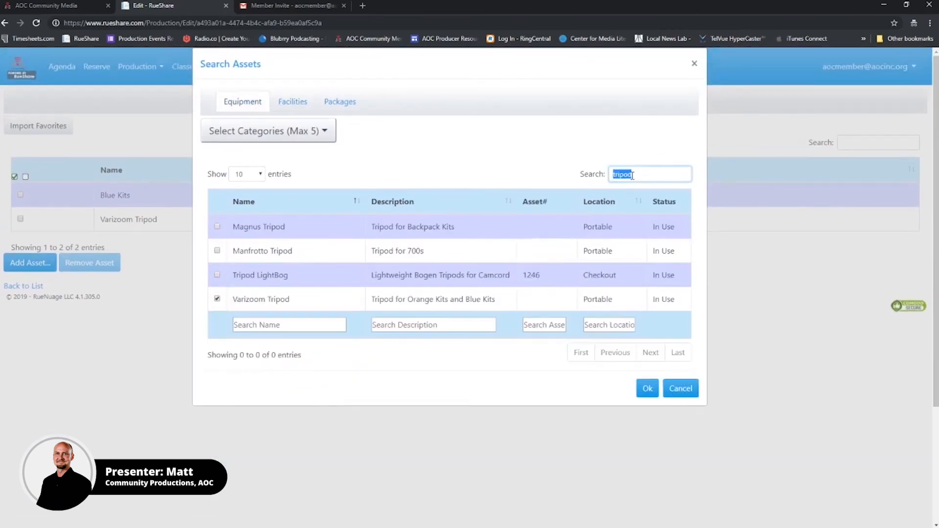
pyautogui.write('comp')
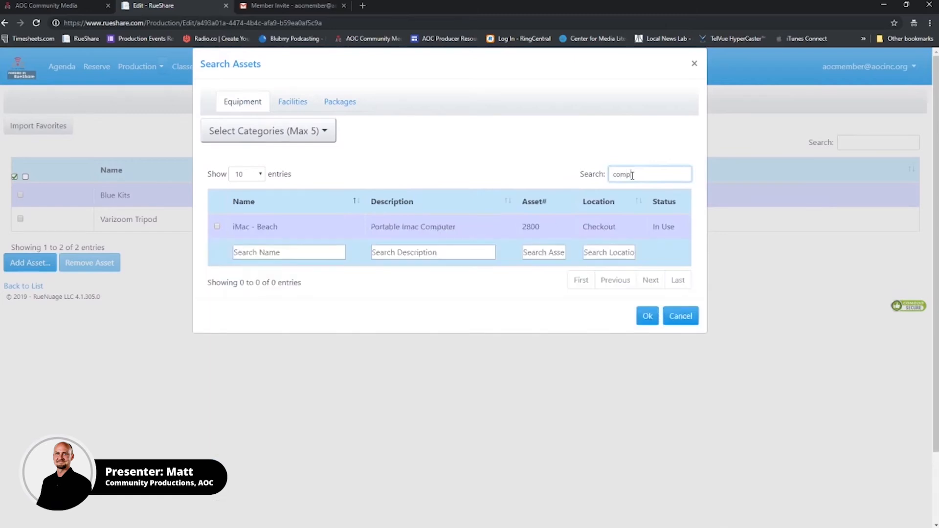
pyautogui.write('uter')
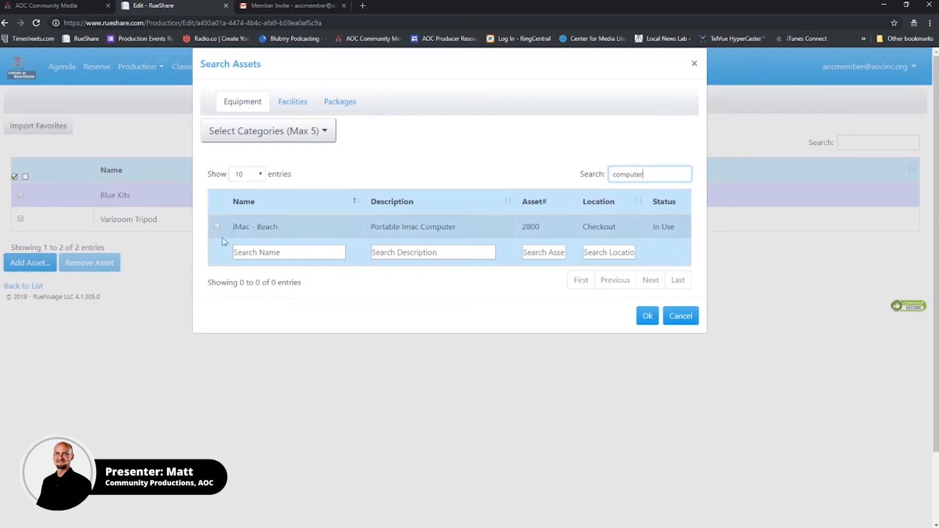
pyautogui.click(218, 230)
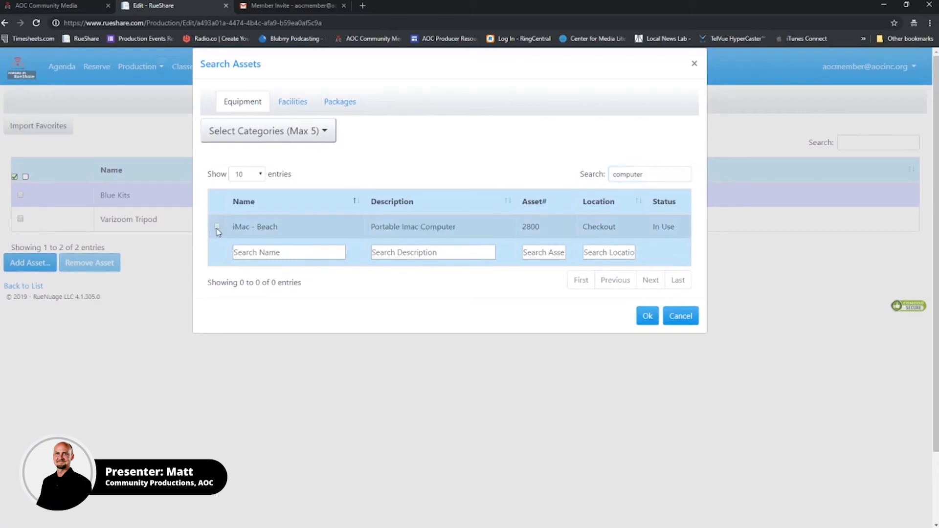
pyautogui.click(217, 226)
pyautogui.click(648, 317)
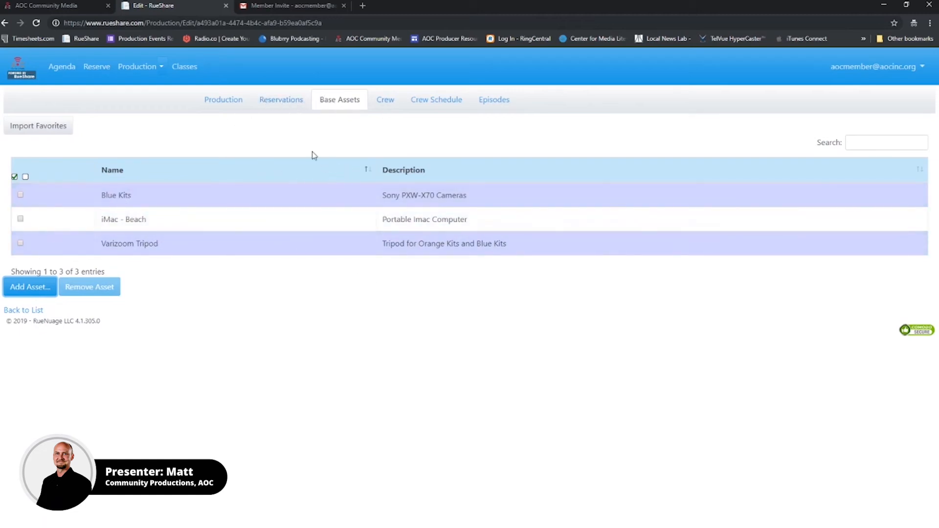
# - Look over the production's general details and its reservations list
pyautogui.click(280, 99)
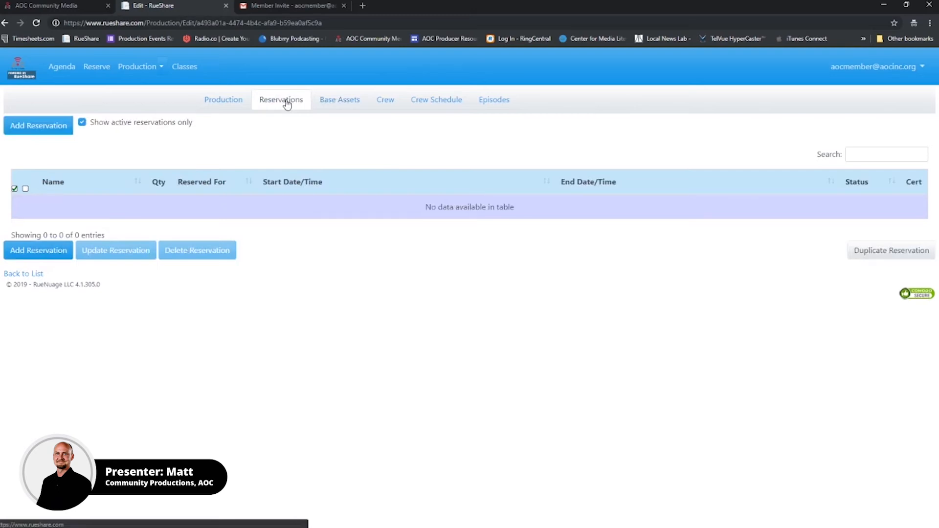
pyautogui.click(237, 101)
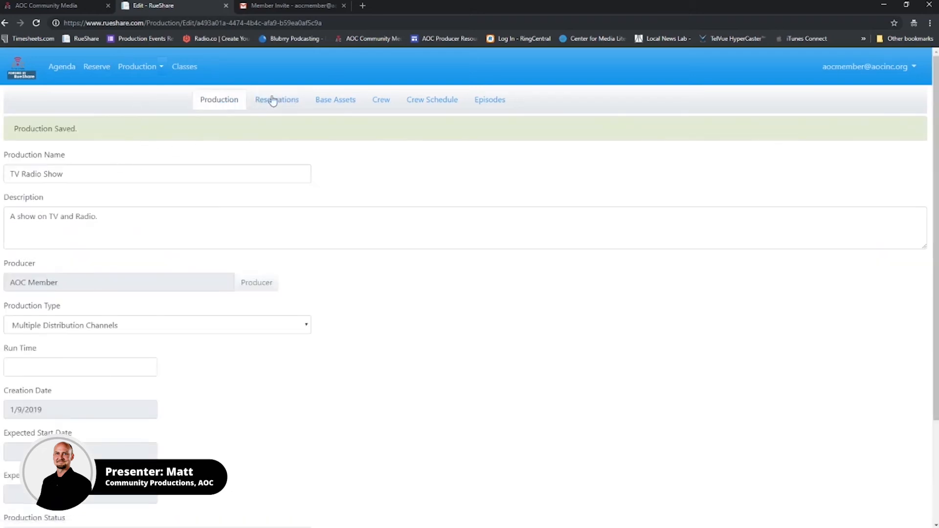
pyautogui.click(273, 101)
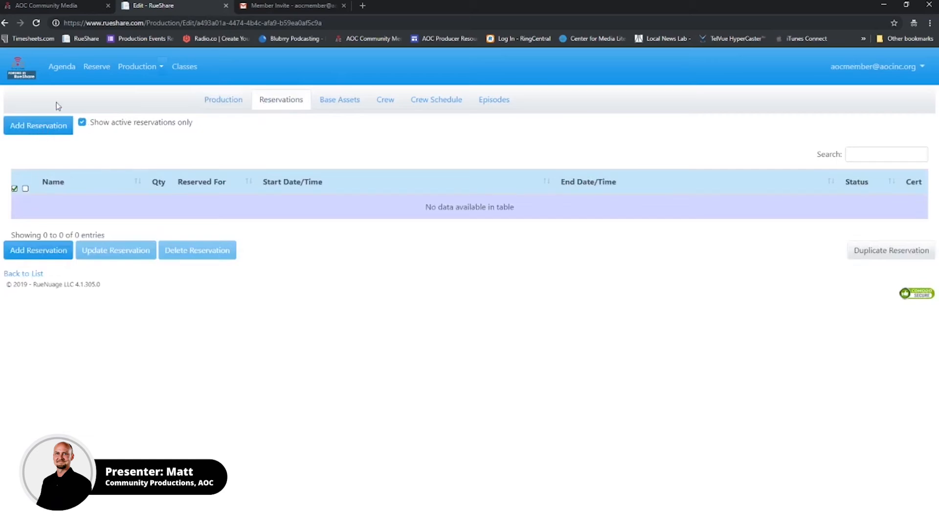
# - Return to the portal's home page, open TV Radio Show from My Productions, and view its details and reservations
pyautogui.click(18, 64)
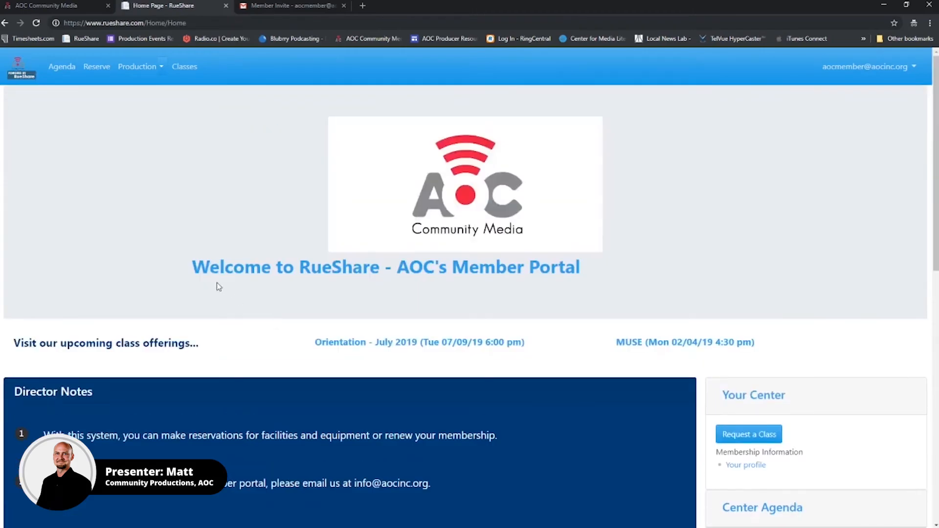
pyautogui.scroll(-1, 217, 286)
pyautogui.scroll(-10, 217, 286)
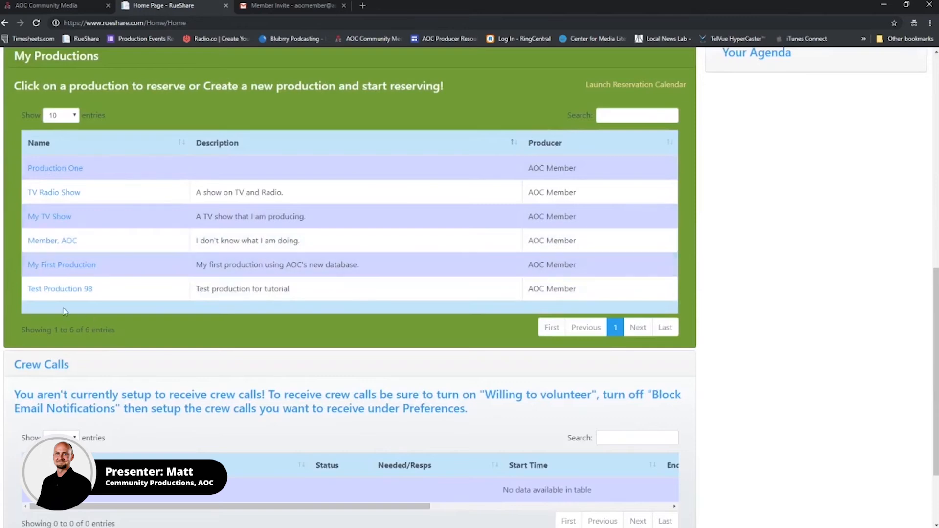
pyautogui.click(54, 194)
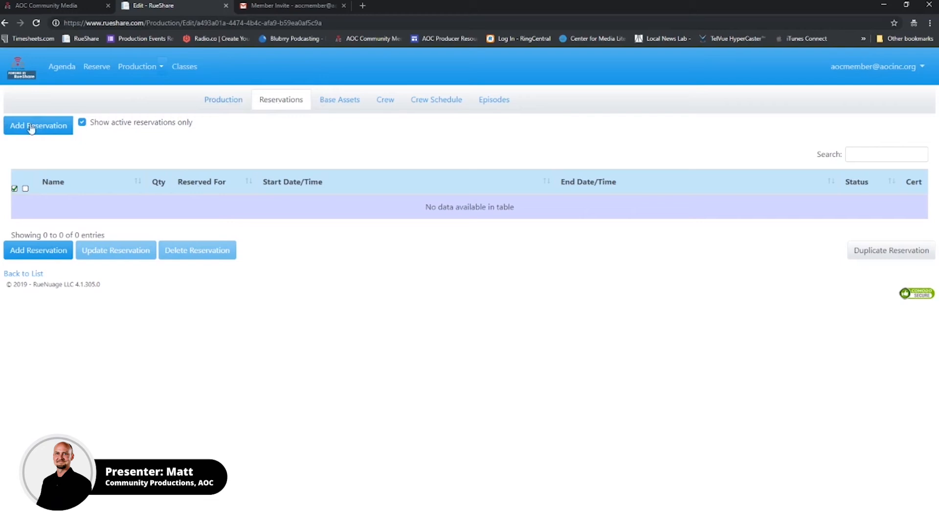
pyautogui.click(210, 100)
pyautogui.click(276, 100)
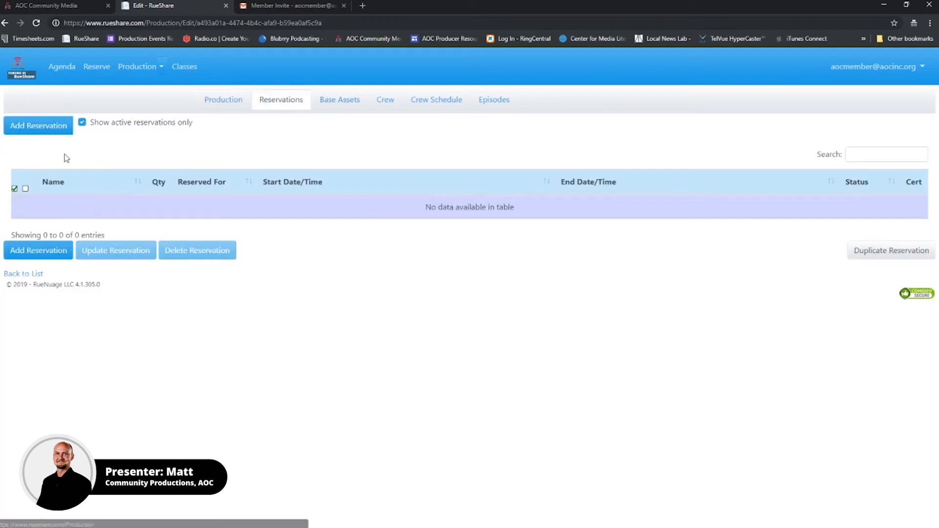
# - Start a new reservation for the production and set its start to 01/09/2019 01:00 PM
pyautogui.click(33, 128)
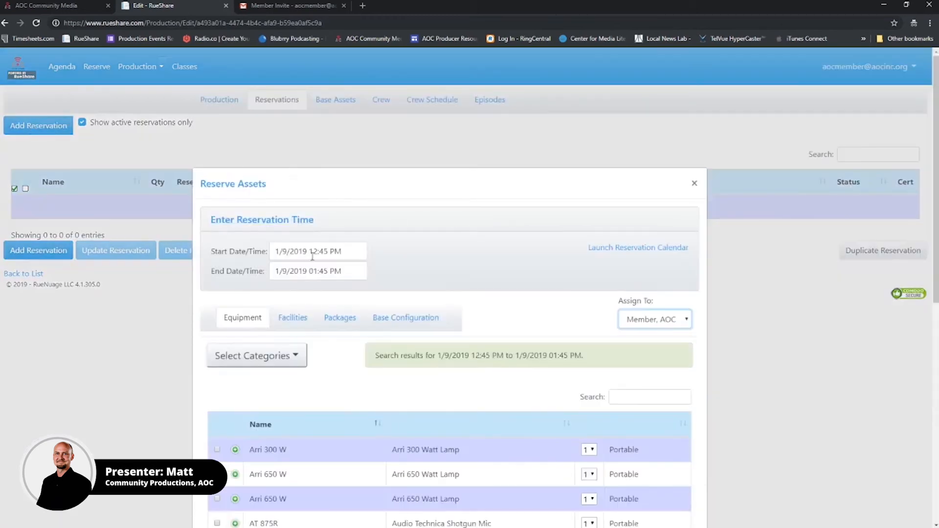
pyautogui.click(301, 249)
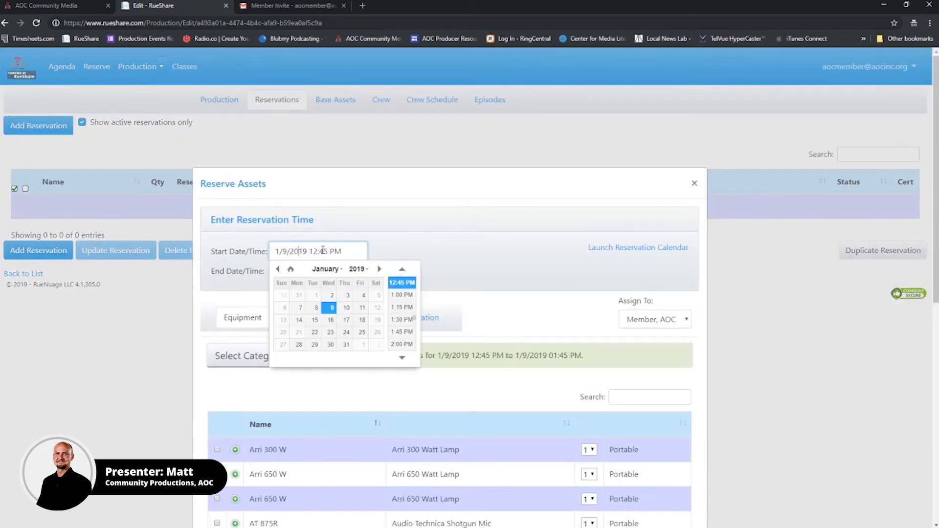
pyautogui.moveTo(389, 170); pyautogui.dragTo(440, 42)
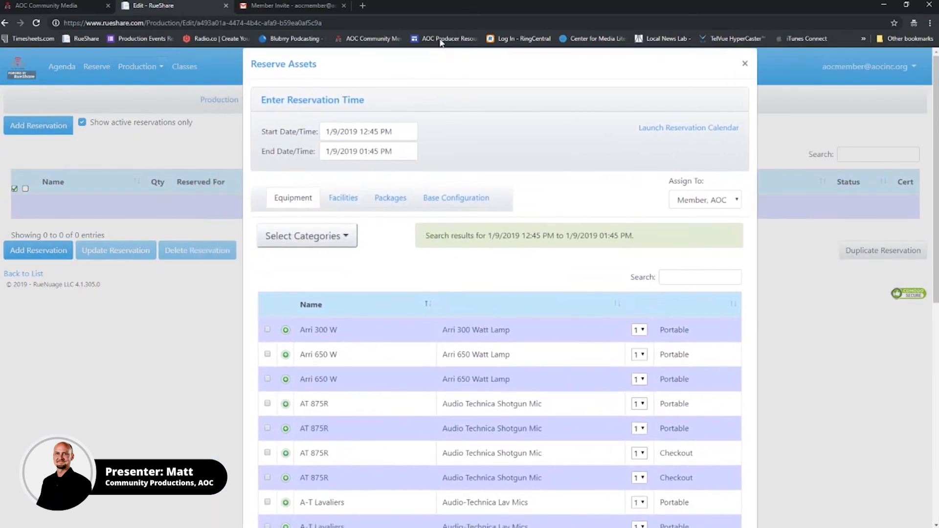
pyautogui.click(362, 131)
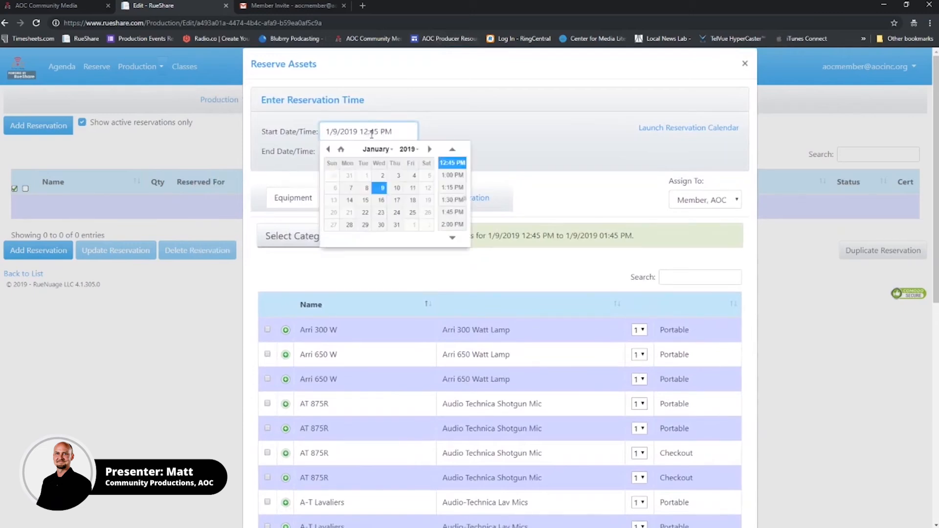
pyautogui.click(374, 133)
pyautogui.click(374, 132)
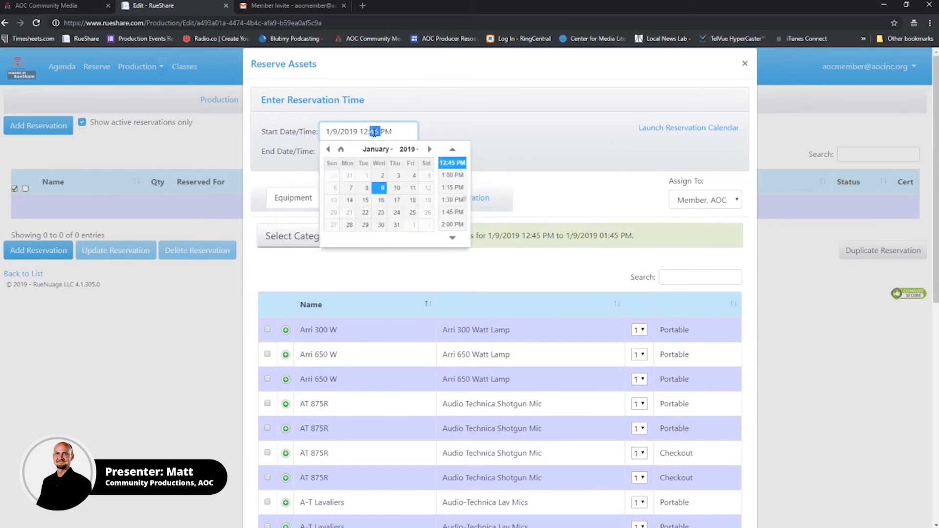
pyautogui.click(459, 179)
# - Set the reservation's end to 01/09/2019 05:00 PM
pyautogui.click(407, 152)
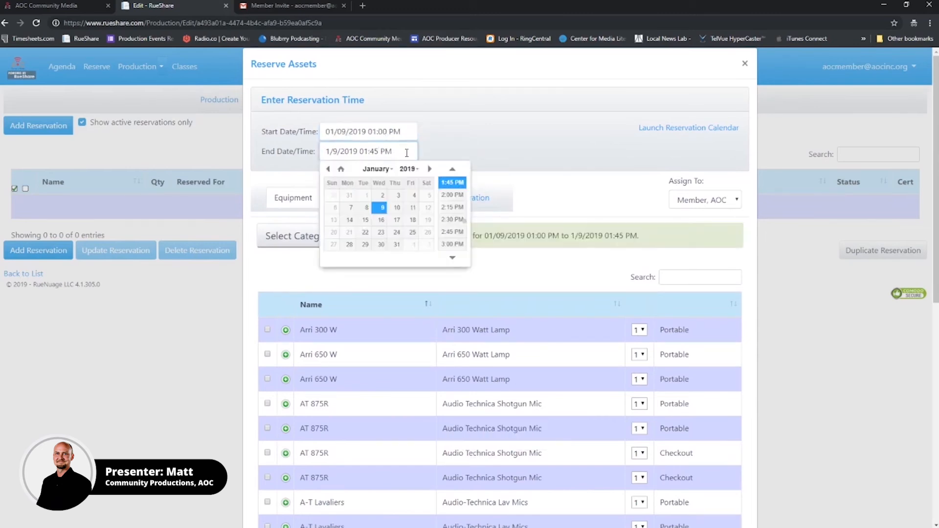
pyautogui.scroll(-2, 462, 244)
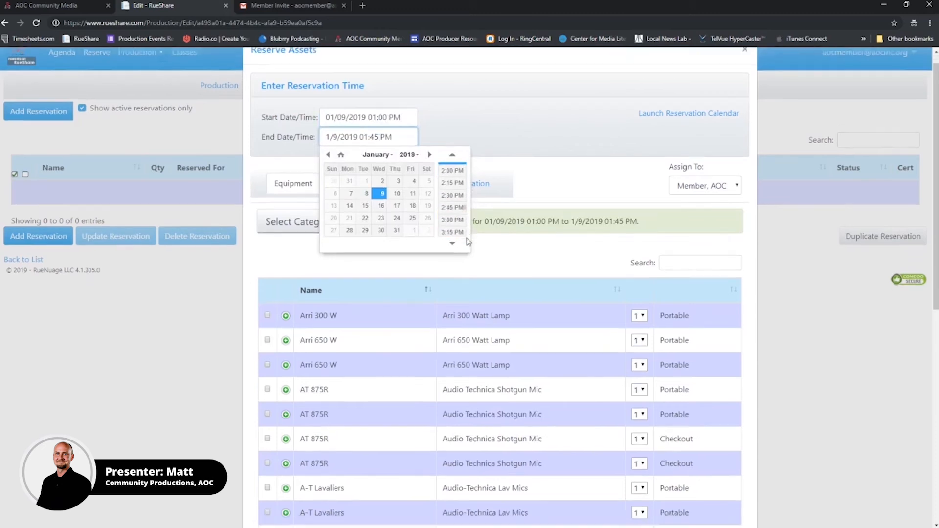
pyautogui.scroll(-3, 462, 191)
pyautogui.scroll(-5, 460, 183)
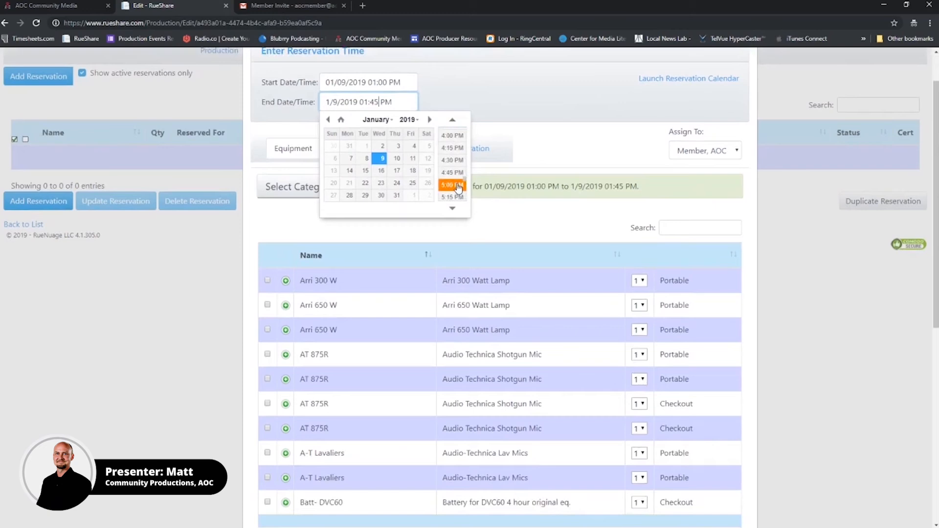
pyautogui.click(458, 186)
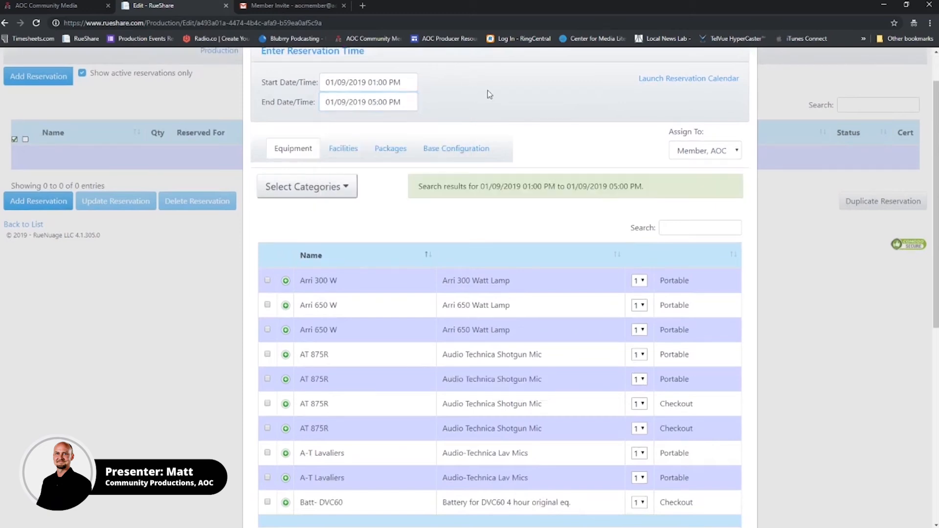
# - Request the Blue Kits and Varizoom Tripod from the base configuration, one of each, and finish the reservation
pyautogui.scroll(1, 481, 102)
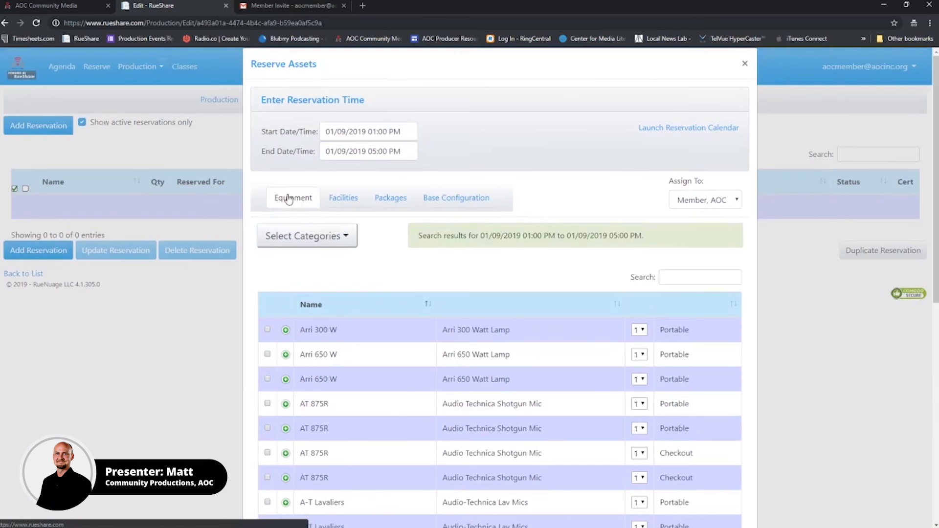
pyautogui.click(344, 199)
pyautogui.click(396, 202)
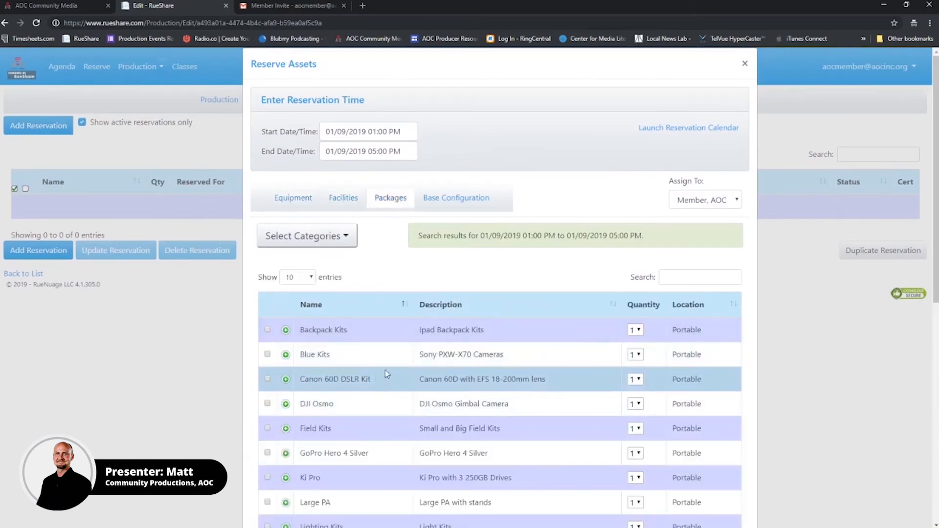
pyautogui.click(443, 198)
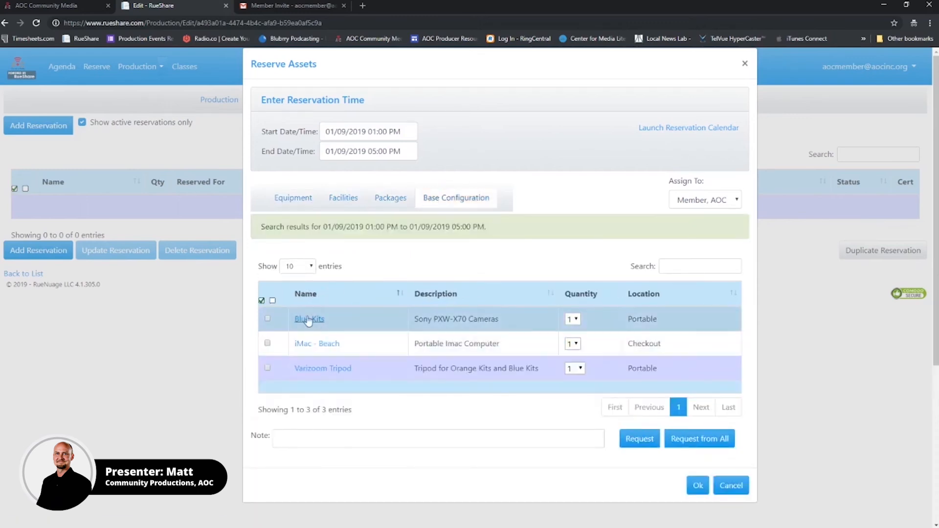
pyautogui.click(267, 319)
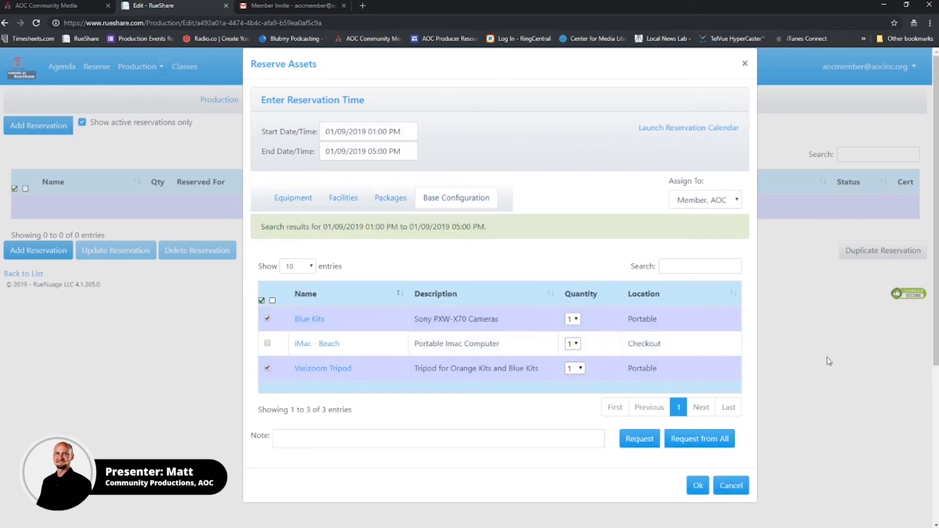
pyautogui.click(640, 439)
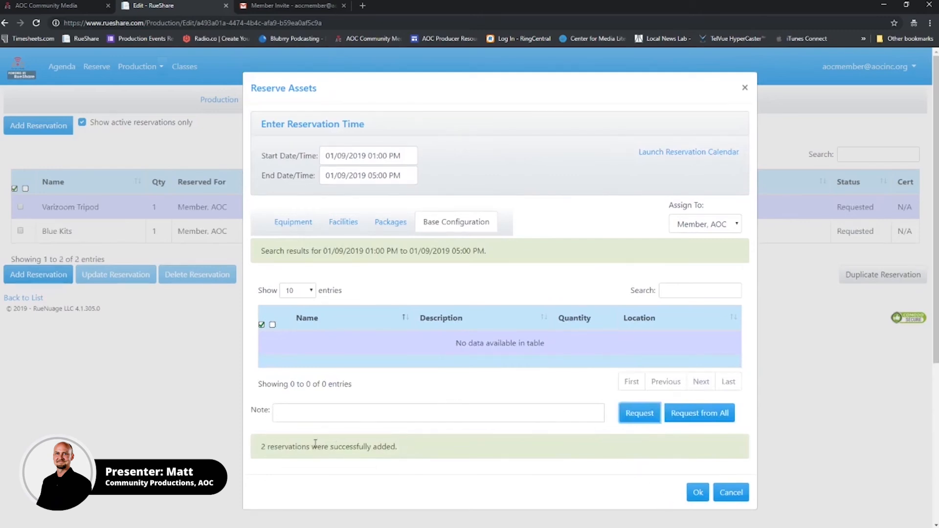
pyautogui.click(703, 490)
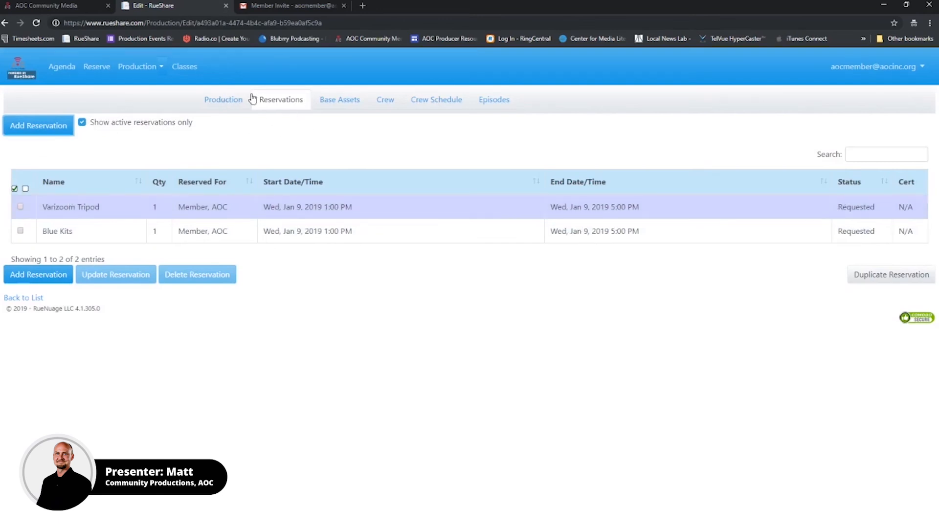
# - Review the production's details and the status and certification of its requested reservations
pyautogui.click(234, 100)
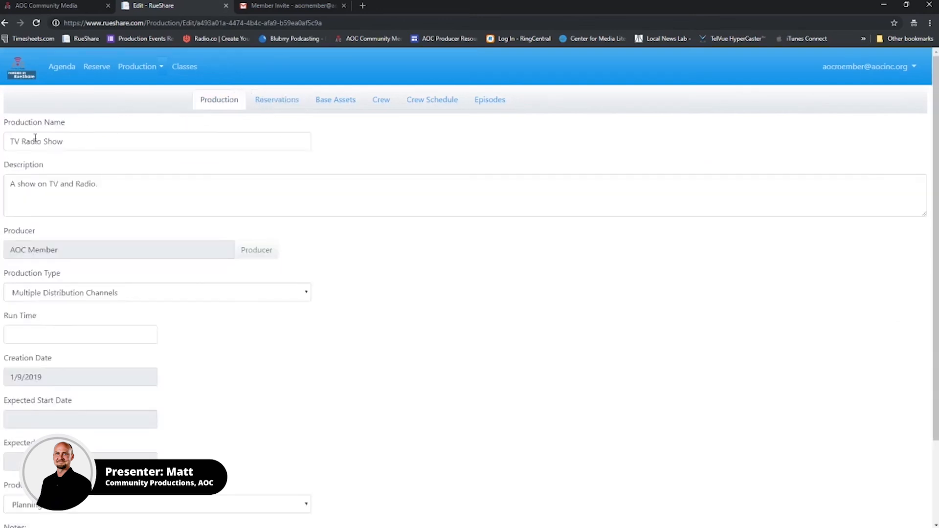
pyautogui.click(269, 100)
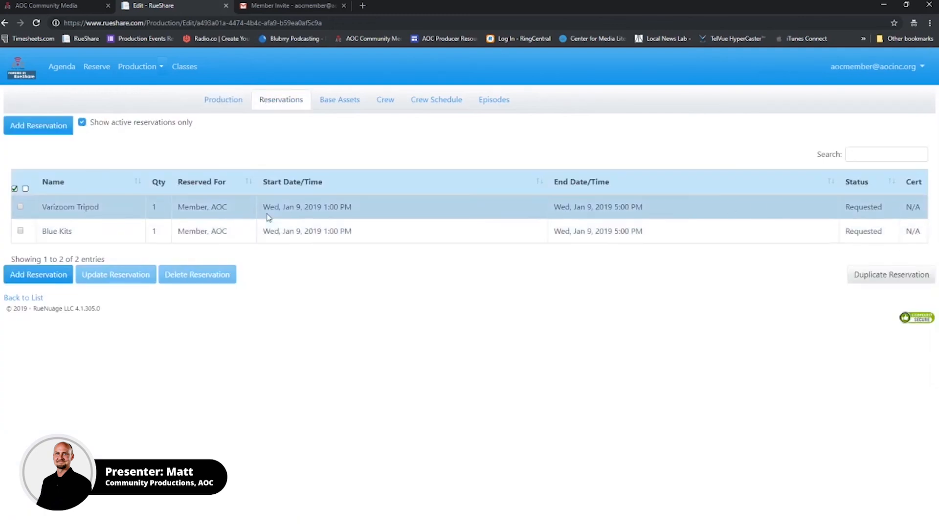
pyautogui.click(909, 212)
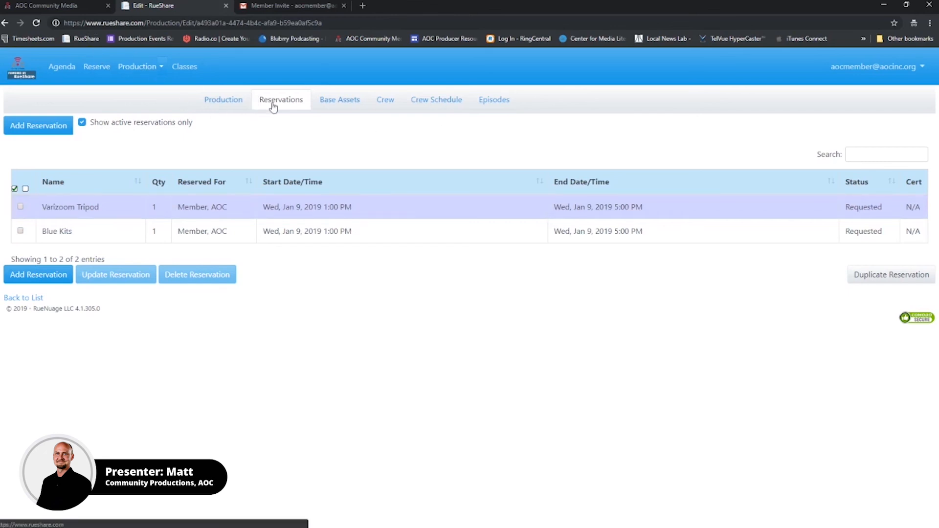
# - Inspect the Blue Kits entry on January 9 in the reservation calendar linked from a new reservation, and close that reservation without requesting assets
pyautogui.click(26, 126)
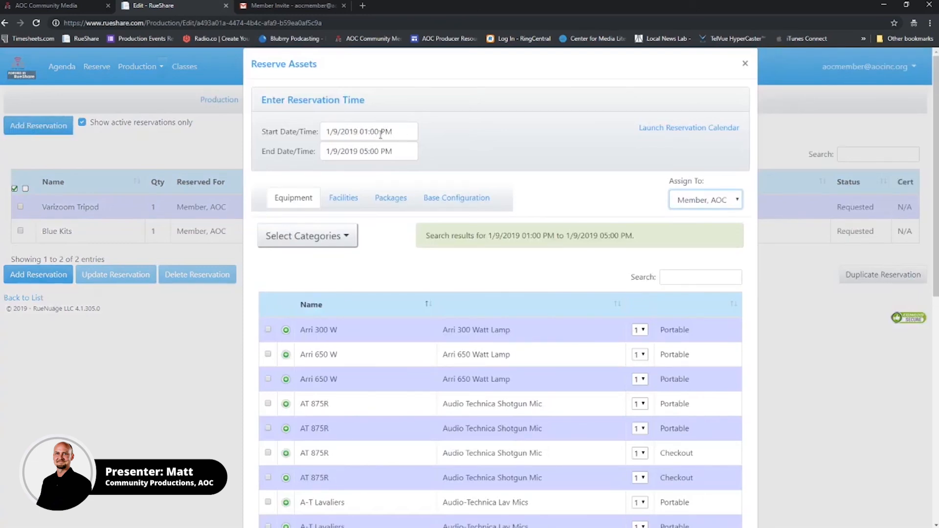
pyautogui.scroll(-4, 527, 343)
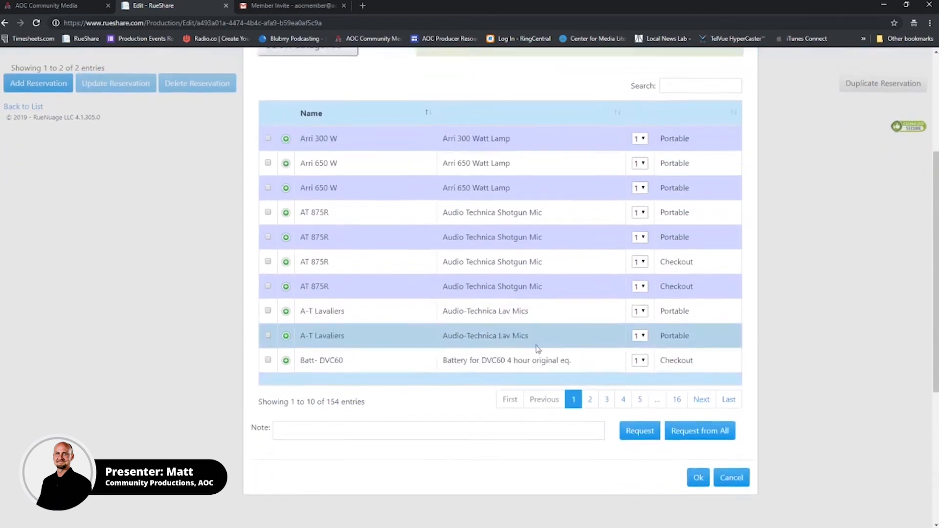
pyautogui.scroll(4, 507, 333)
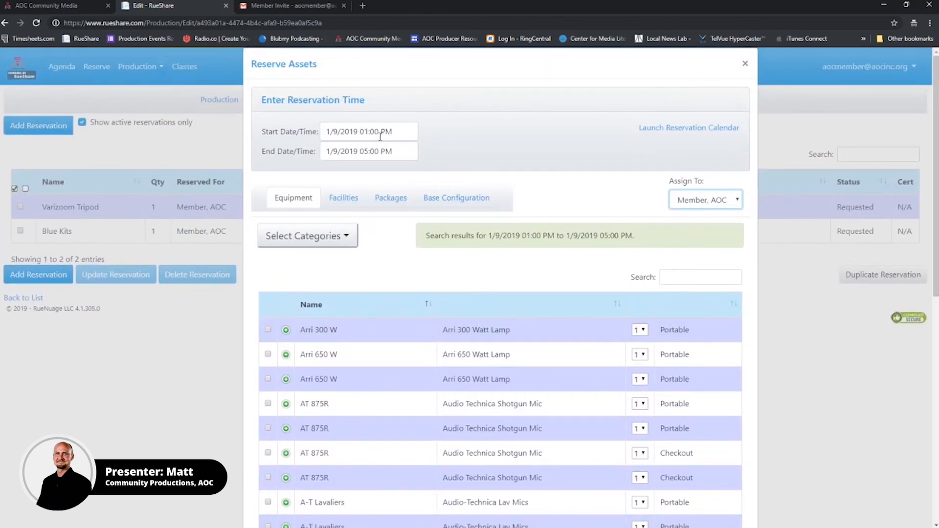
pyautogui.click(686, 129)
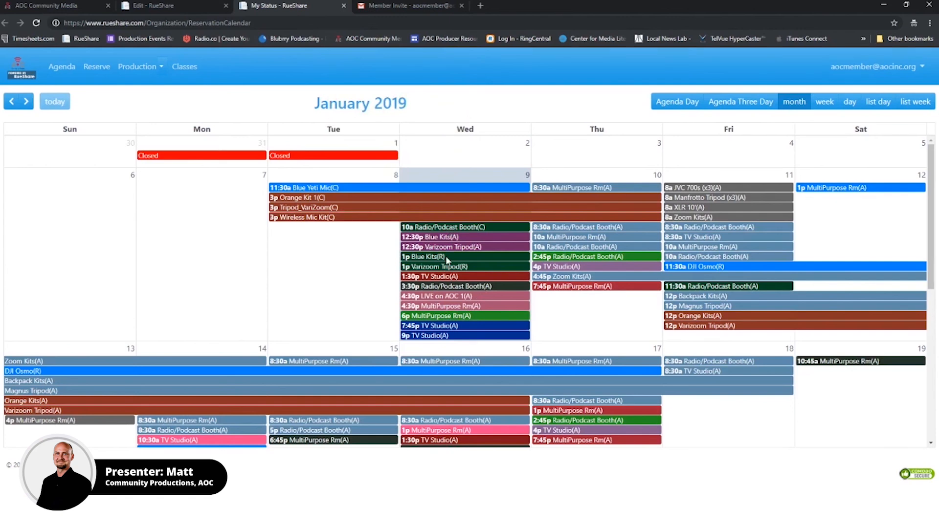
pyautogui.moveTo(432, 260)
pyautogui.click(151, 5)
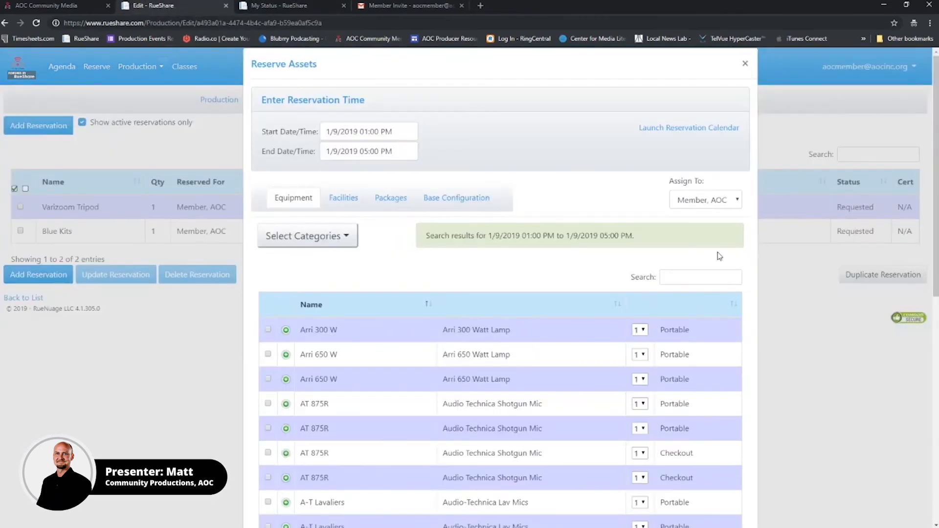
pyautogui.click(745, 65)
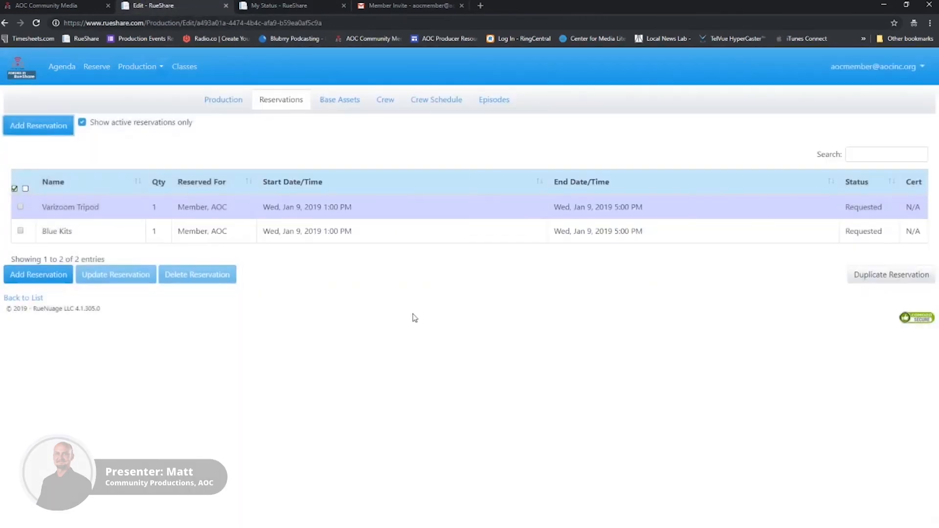